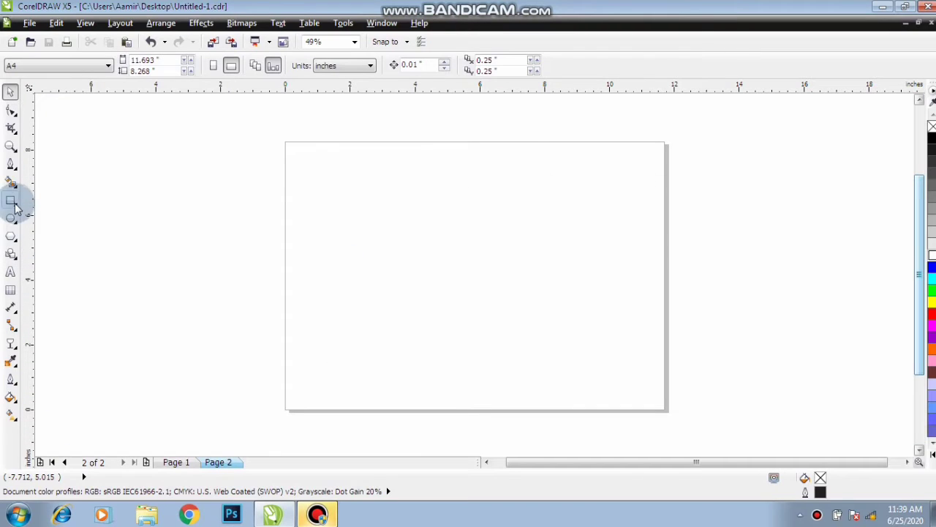
# Pick the Rectangle tool on the blank Page 2 of Untitled-1.
pyautogui.click(10, 200)
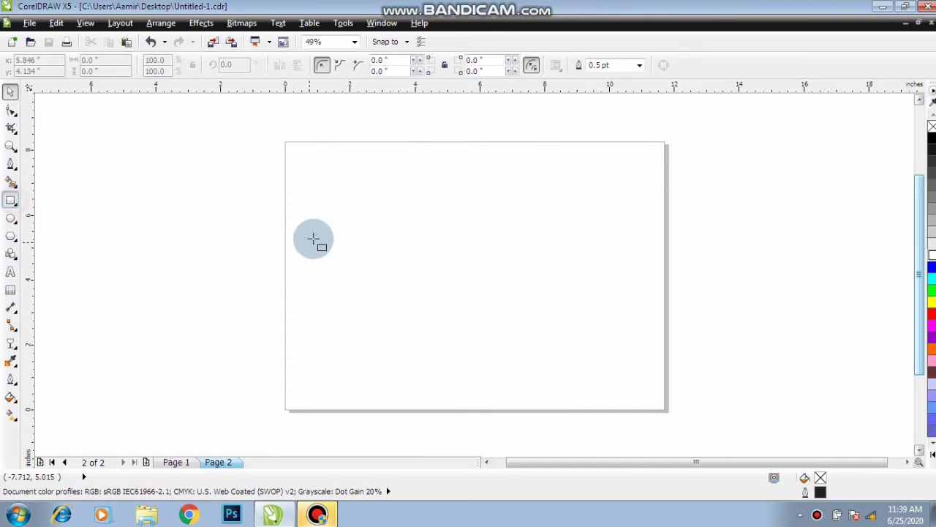
# Draw a tall narrow rectangle and zoom in close on it.
pyautogui.moveTo(380, 219); pyautogui.dragTo(404, 323)
pyautogui.click(10, 92)
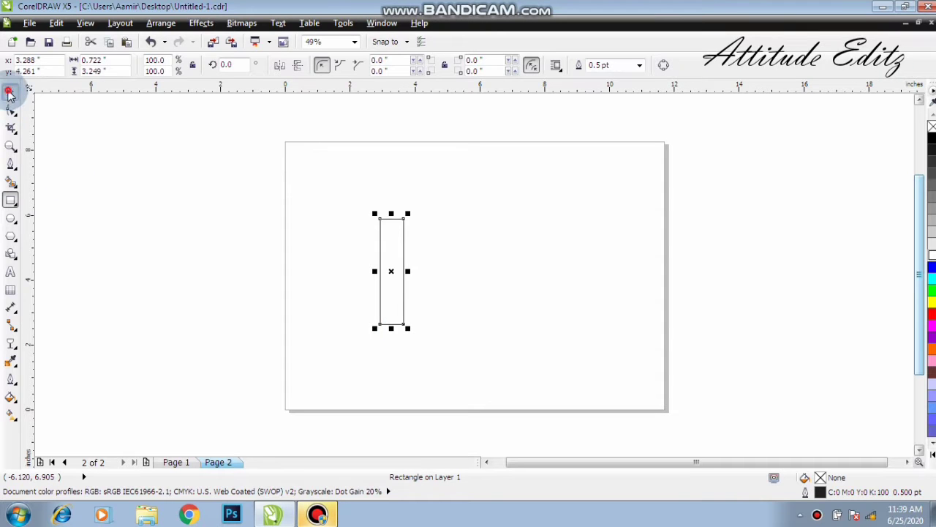
pyautogui.press('z')
pyautogui.moveTo(370, 204); pyautogui.dragTo(506, 360)
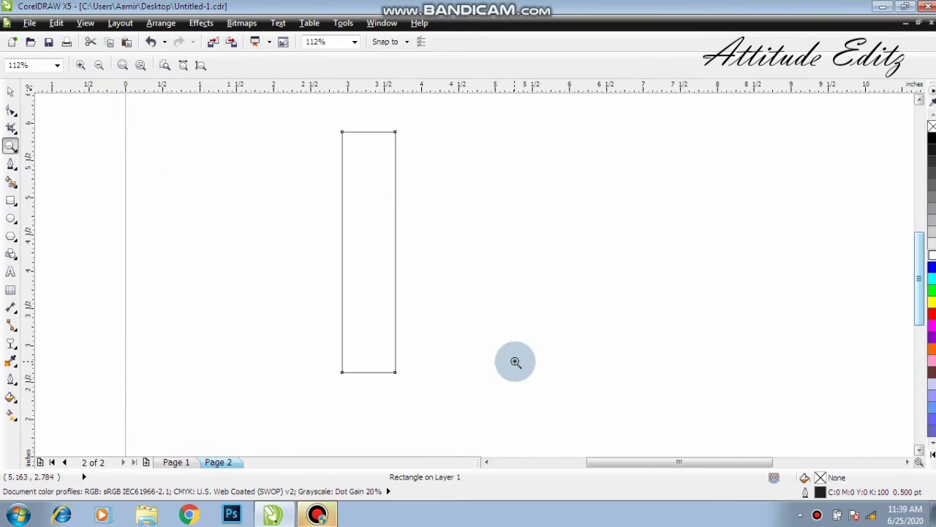
# Round the rectangle's left corners to a 0.2-inch radius.
pyautogui.click(10, 92)
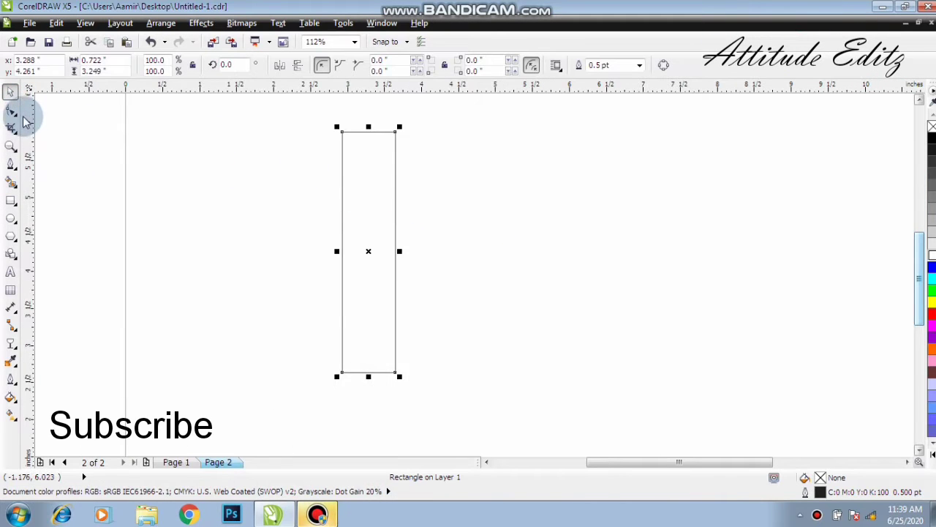
pyautogui.doubleClick(379, 60)
pyautogui.write('0.2')
pyautogui.press('Return')
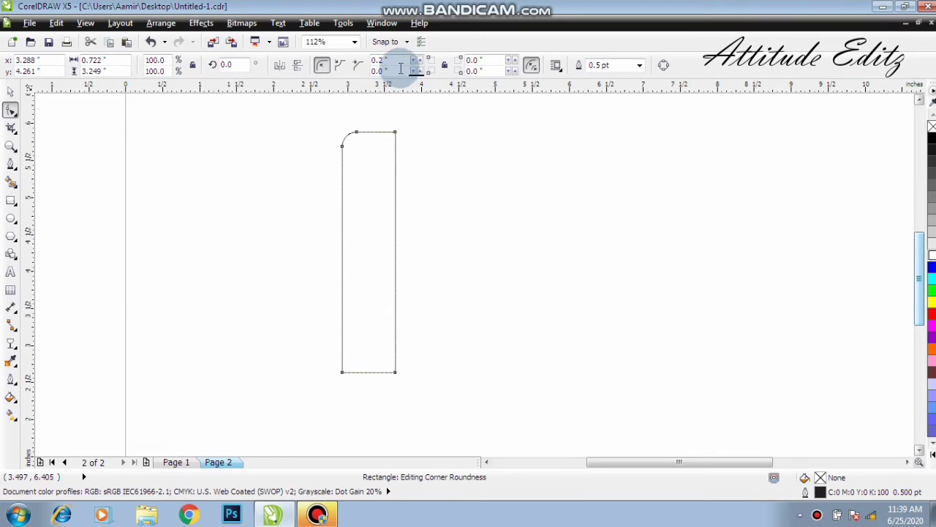
pyautogui.write('0.')
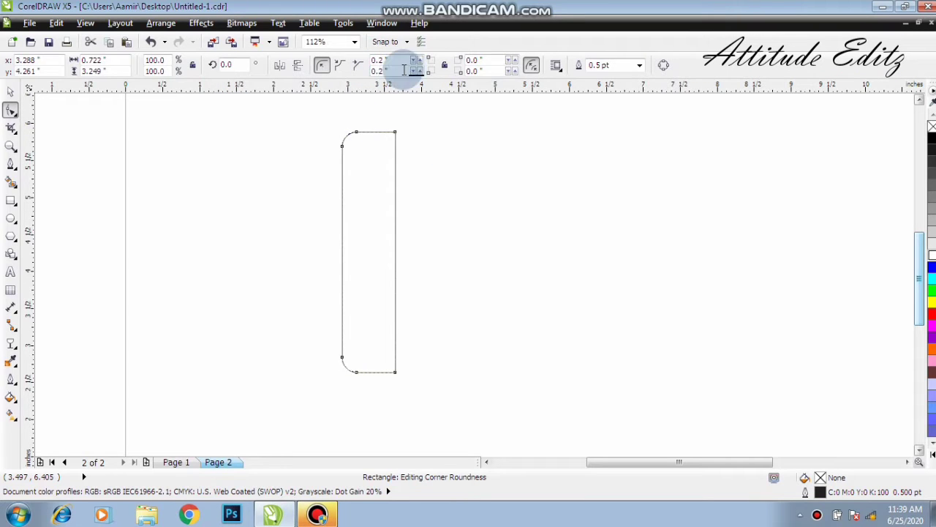
# Copy the rounded rectangle to the clipboard.
pyautogui.click(10, 91)
pyautogui.click(149, 193)
pyautogui.click(359, 241)
pyautogui.rightClick(351, 259)
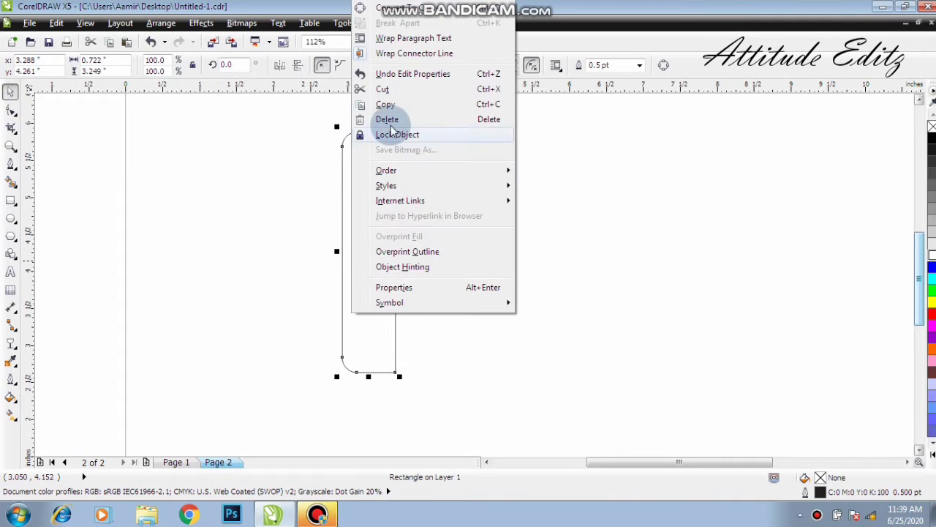
pyautogui.click(385, 104)
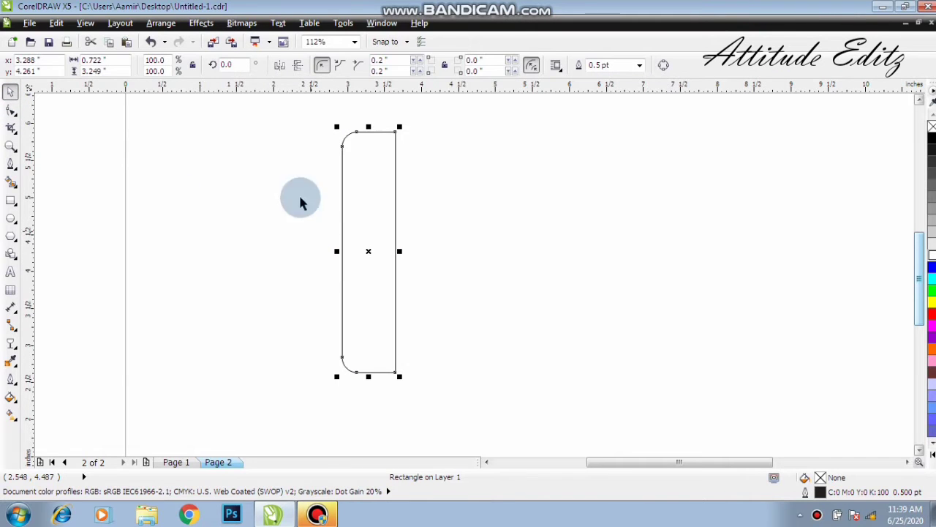
# Rotate the pasted copy 90° and align it to the vertical bar's top and left edges.
pyautogui.write('9')
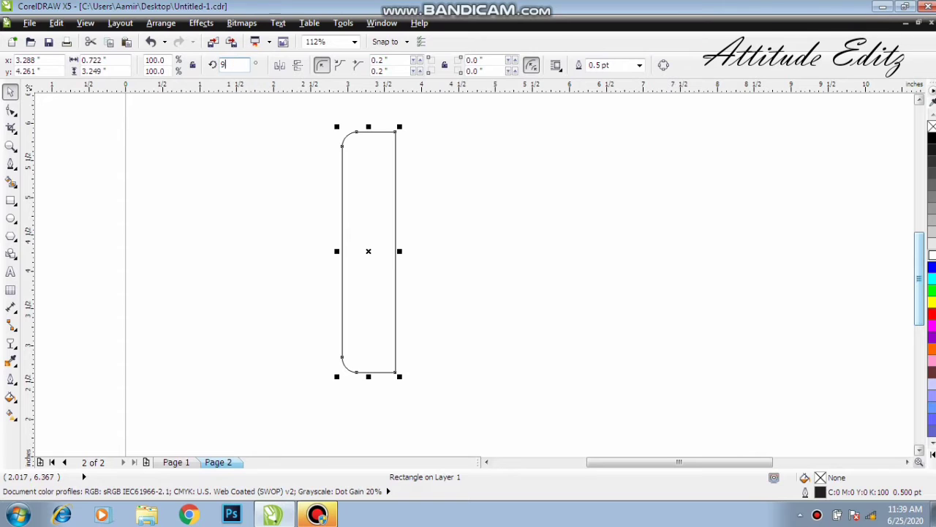
pyautogui.write('0.0')
pyautogui.press('Return')
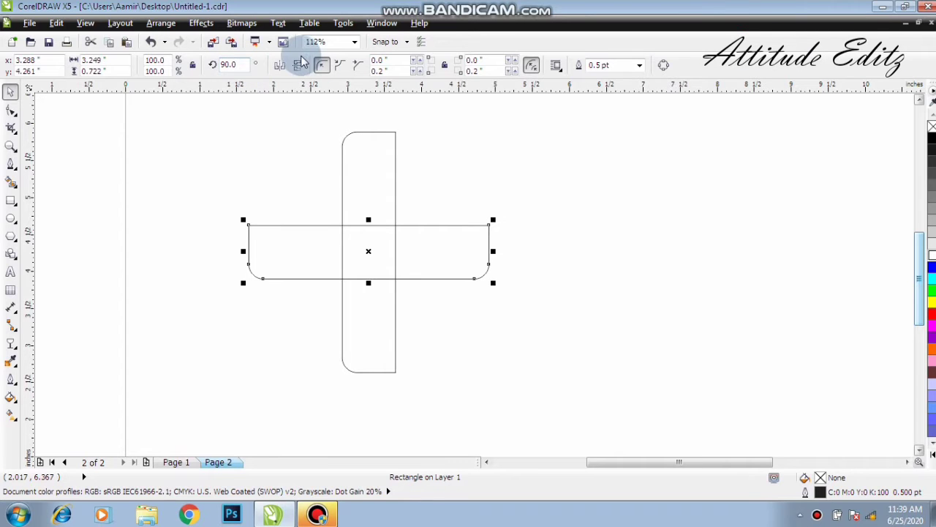
pyautogui.keyDown('shift'); pyautogui.click(362, 168); pyautogui.keyUp('shift')
pyautogui.press('t')
pyautogui.press('l')
pyautogui.click(483, 209)
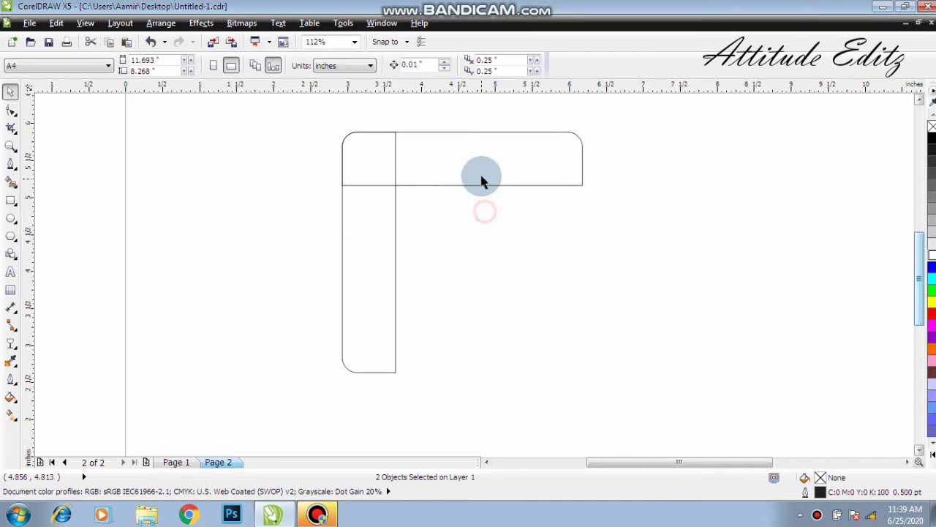
# Shorten the horizontal bar from its right end and square its right corners to 0 radius.
pyautogui.moveTo(925, 290); pyautogui.dragTo(915, 279)
pyautogui.click(573, 212)
pyautogui.moveTo(583, 192); pyautogui.dragTo(533, 194)
pyautogui.doubleClick(451, 60)
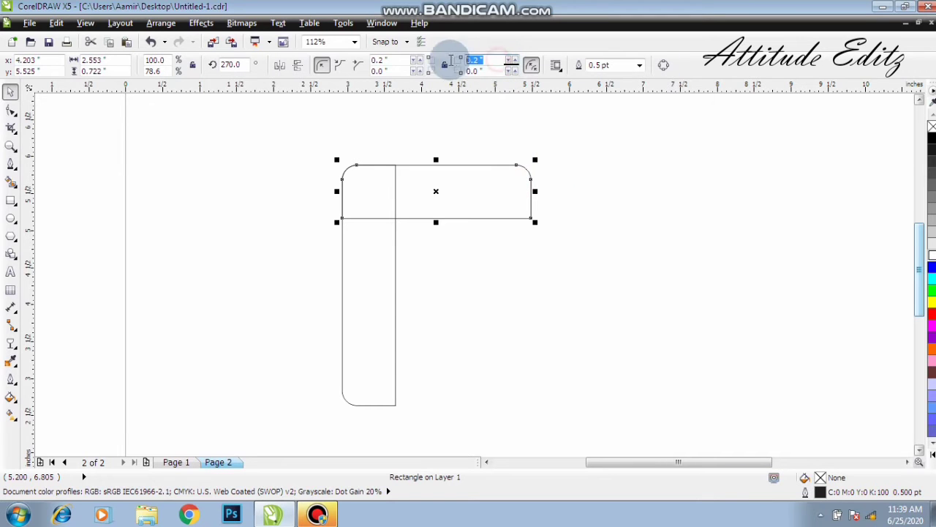
pyautogui.write('0')
pyautogui.press('Return')
pyautogui.click(445, 198)
pyautogui.click(522, 188)
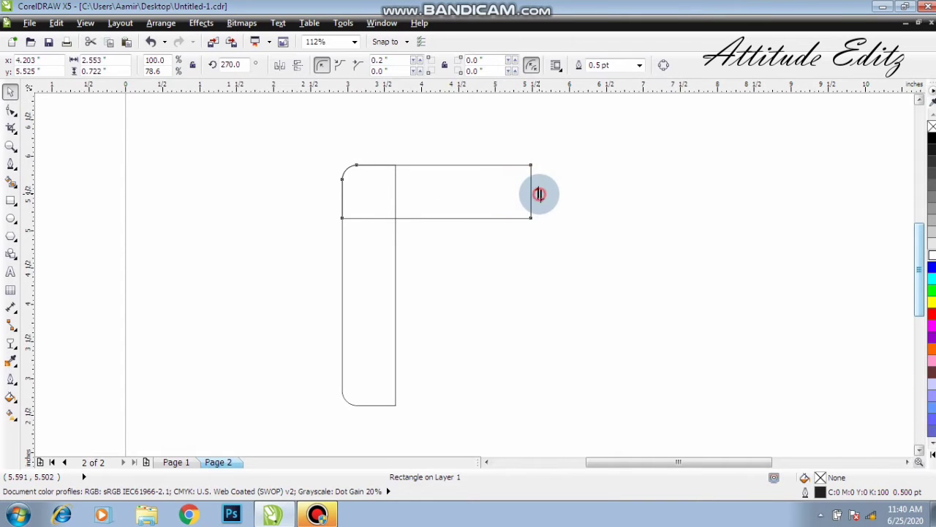
# Skew the horizontal bar so its right end slants upward above the vertical bar.
pyautogui.moveTo(539, 194); pyautogui.dragTo(537, 138)
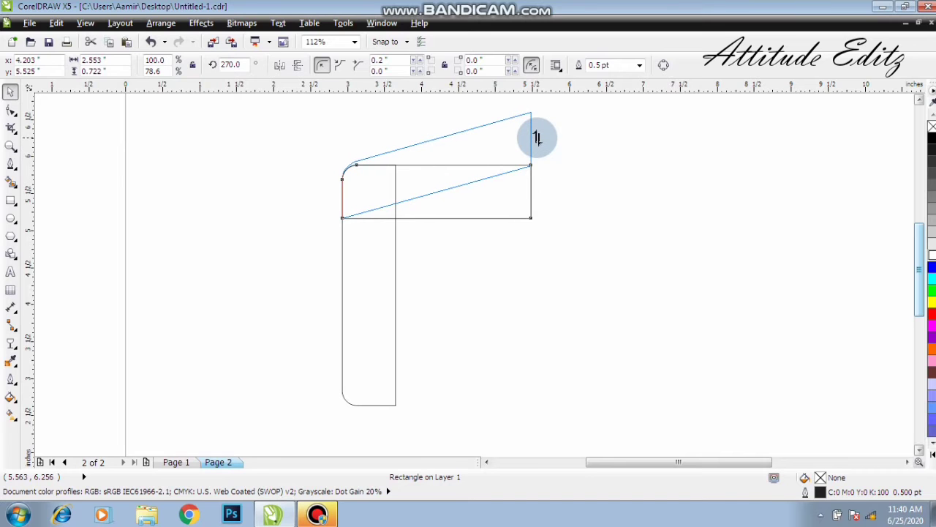
pyautogui.moveTo(537, 136); pyautogui.dragTo(537, 136)
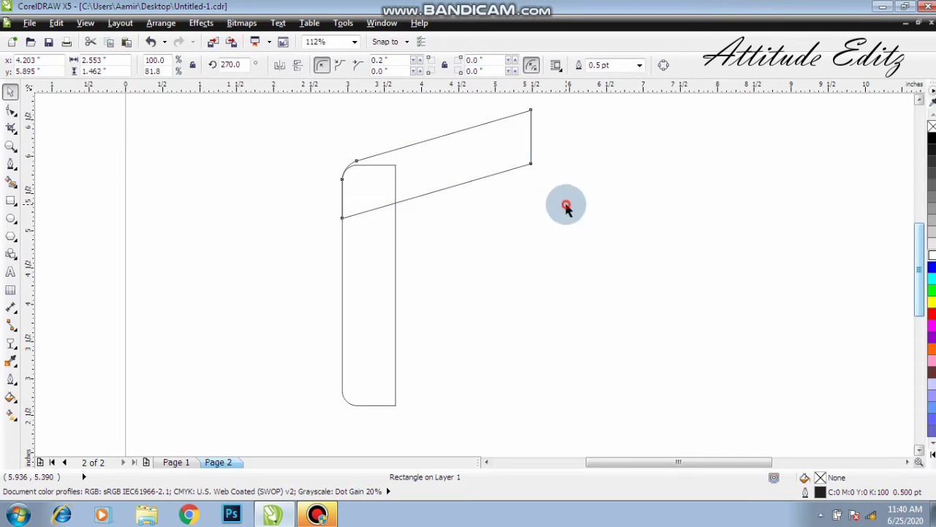
pyautogui.click(560, 203)
pyautogui.click(404, 149)
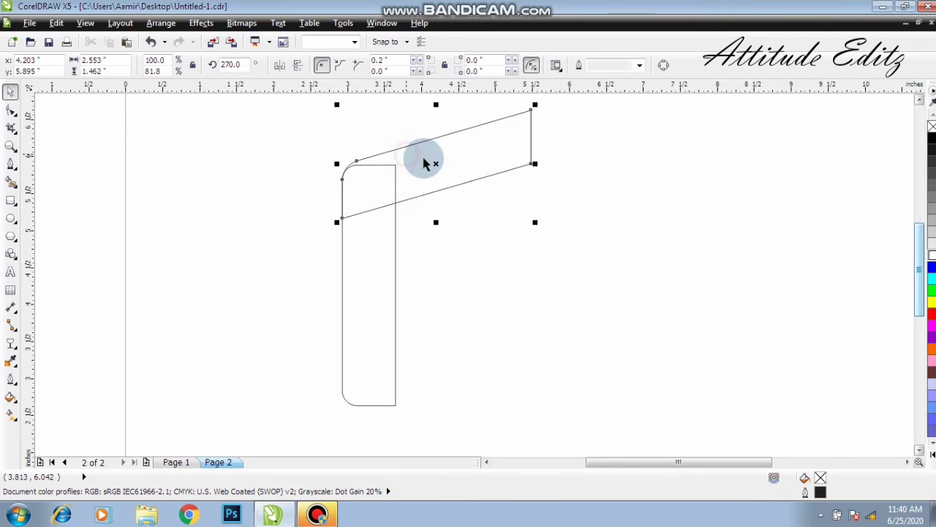
pyautogui.click(497, 242)
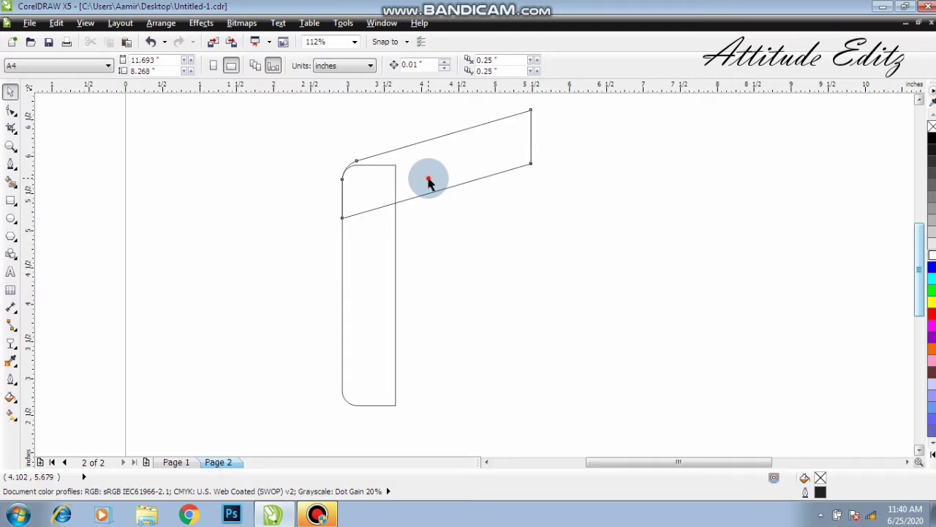
pyautogui.click(436, 191)
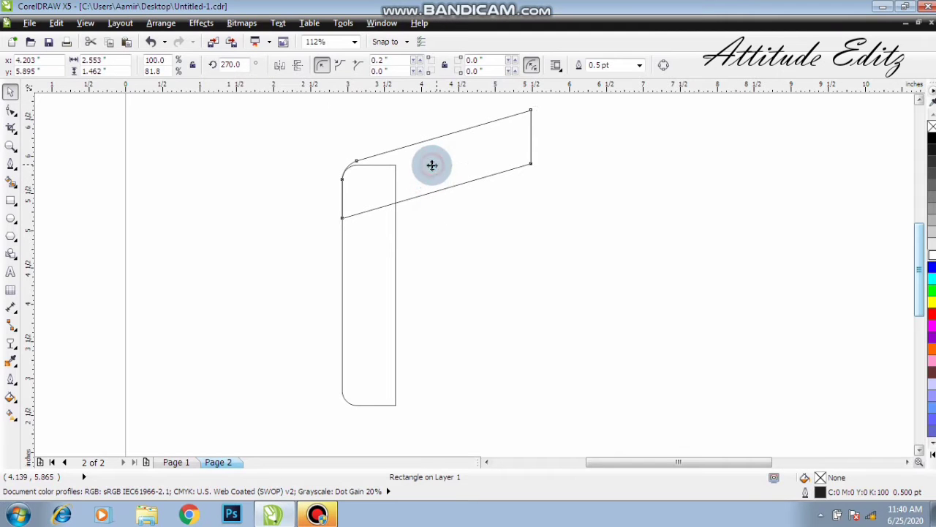
# Duplicate the slanted bar lower down as a mid-height bar and adjust its corner radius.
pyautogui.rightClick(424, 171)
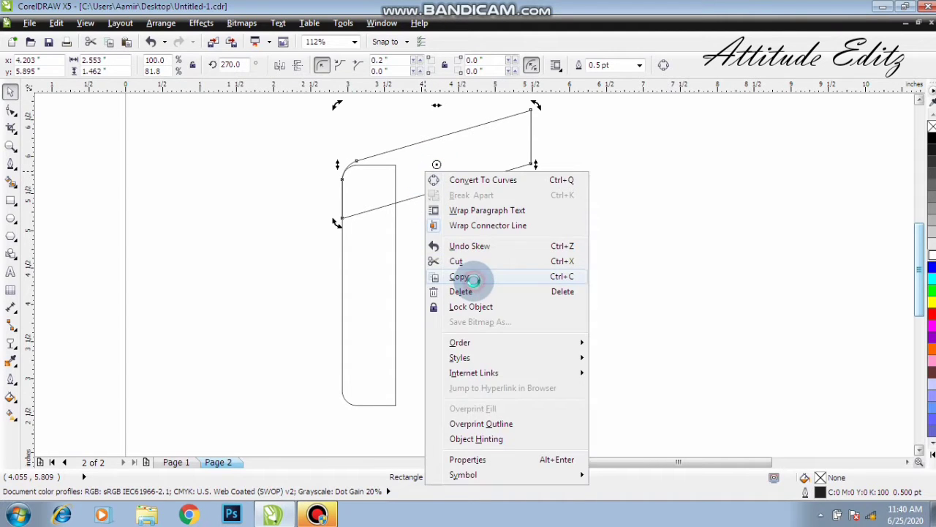
pyautogui.click(462, 273)
pyautogui.moveTo(416, 170); pyautogui.dragTo(423, 267)
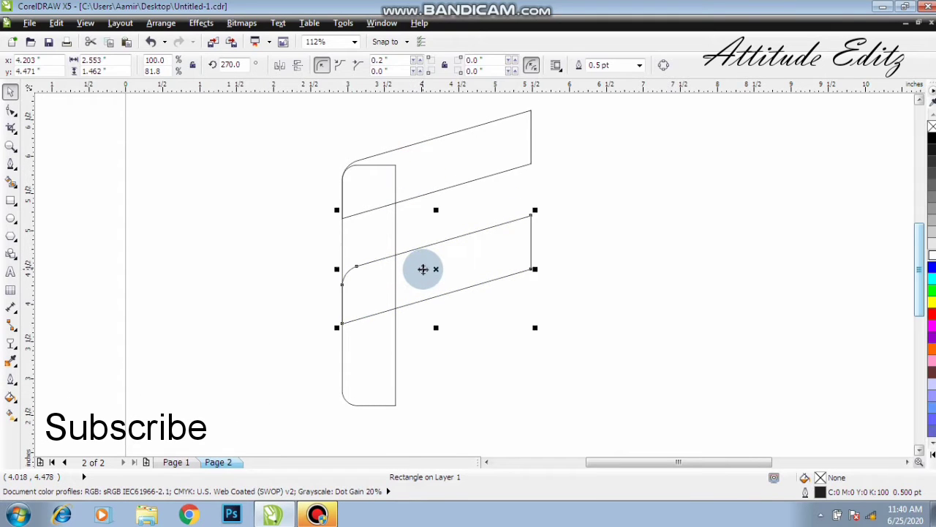
pyautogui.click(13, 111)
pyautogui.click(379, 60)
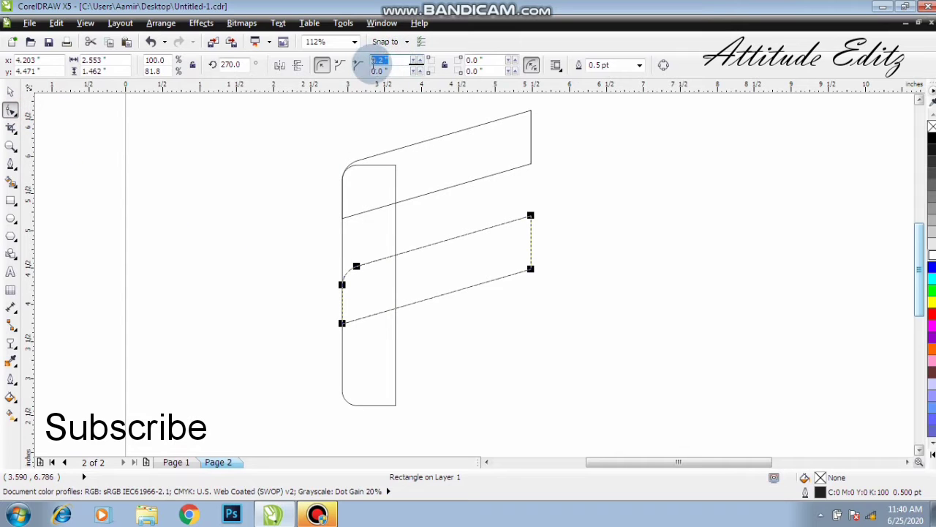
pyautogui.write('0')
pyautogui.click(11, 92)
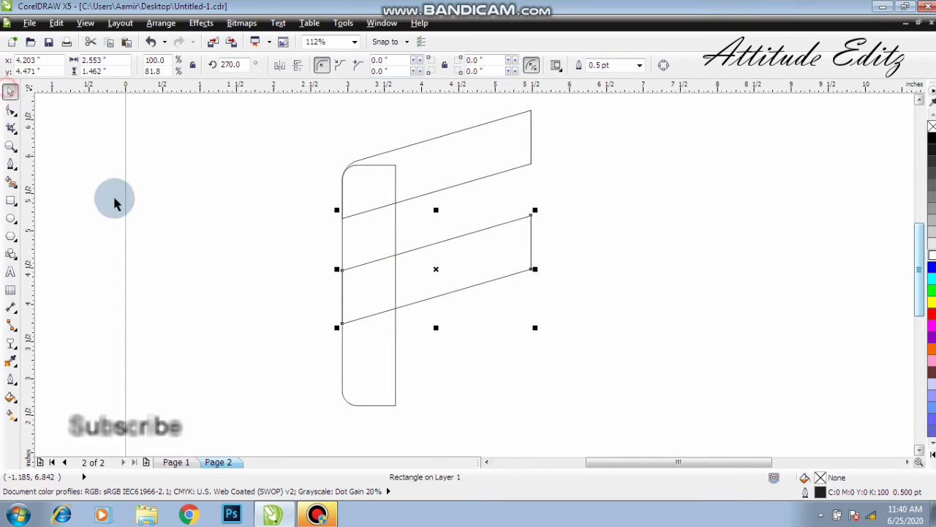
pyautogui.click(220, 286)
pyautogui.click(432, 179)
# Place a vertically mirrored, downward-slanting copy of the top bar at the vertical bar's bottom.
pyautogui.rightClick(408, 180)
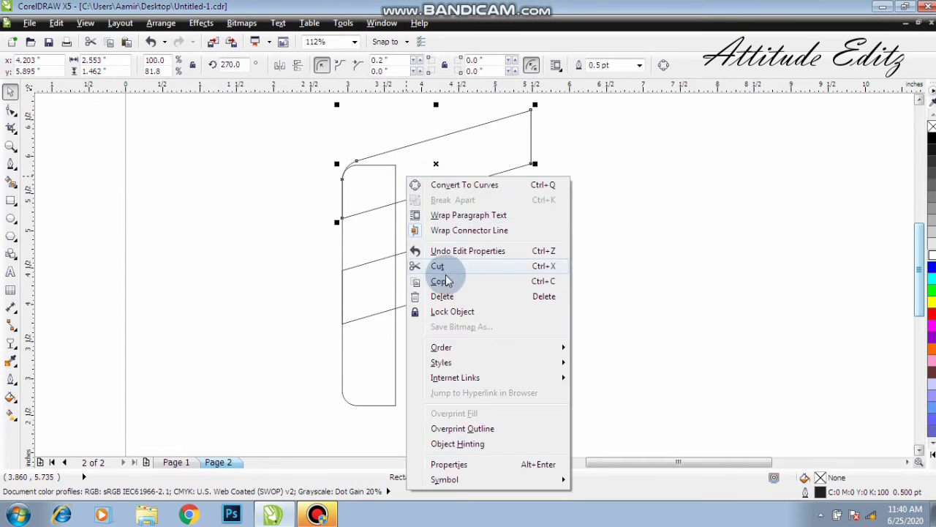
pyautogui.click(439, 280)
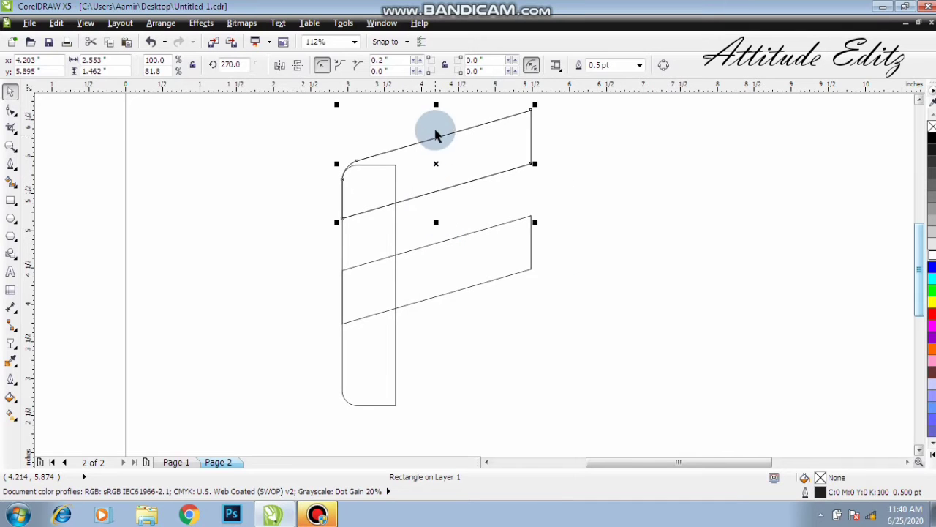
pyautogui.moveTo(436, 105); pyautogui.dragTo(455, 223)
pyautogui.moveTo(422, 270)
pyautogui.mouseDown()
pyautogui.moveTo(424, 372)
pyautogui.moveTo(393, 341)
pyautogui.mouseUp()
pyautogui.keyDown('shift'); pyautogui.click(390, 333); pyautogui.keyUp('shift')
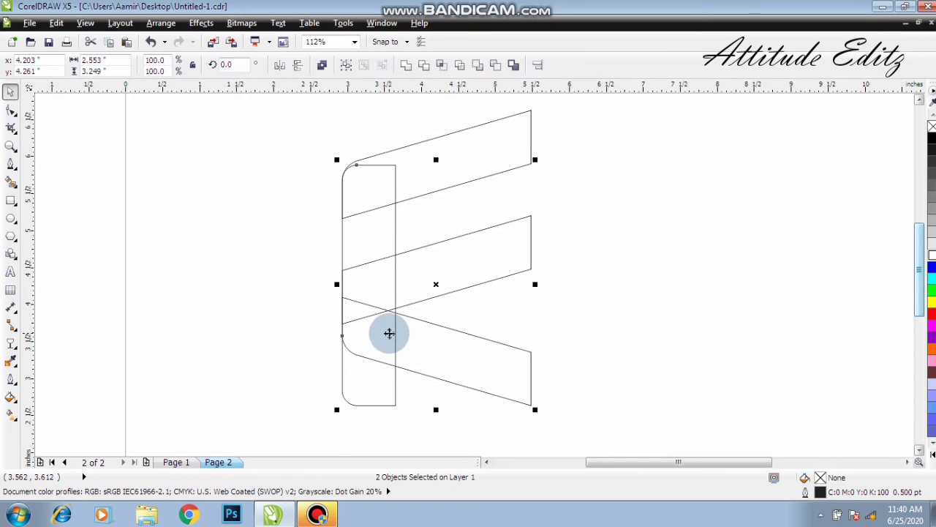
pyautogui.click(560, 330)
pyautogui.moveTo(441, 360); pyautogui.dragTo(445, 404)
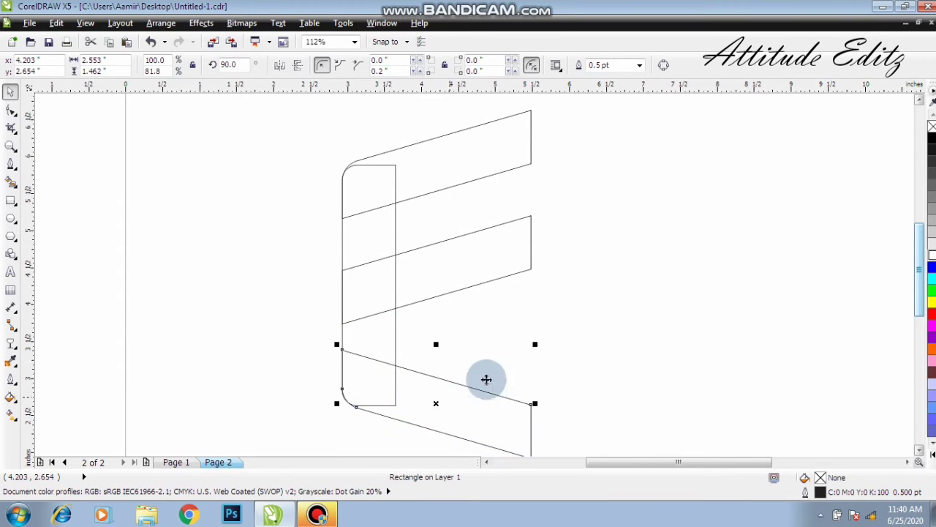
pyautogui.click(588, 326)
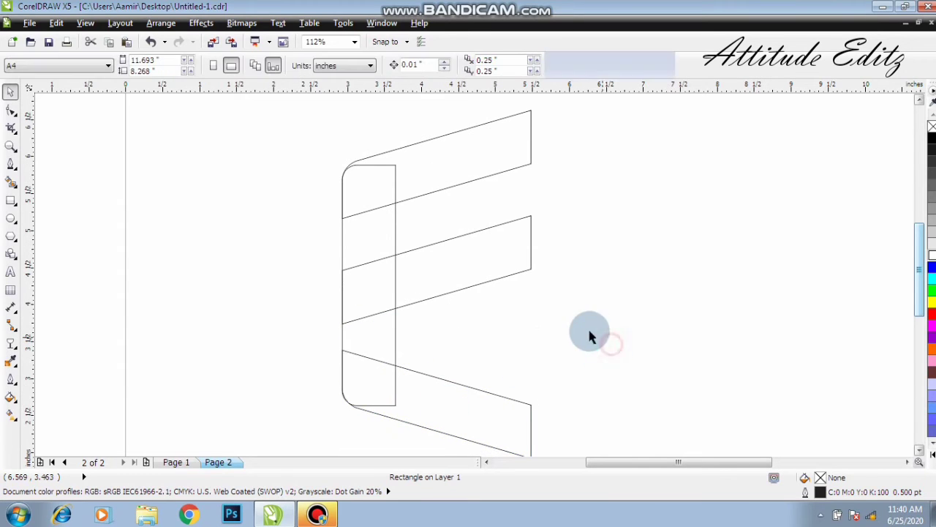
pyautogui.click(439, 183)
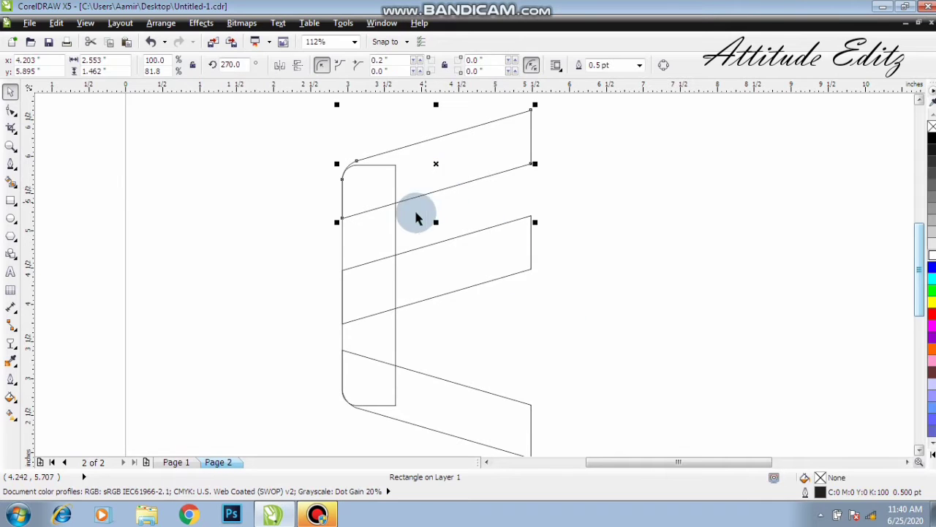
pyautogui.keyDown('shift'); pyautogui.click(377, 238); pyautogui.keyUp('shift')
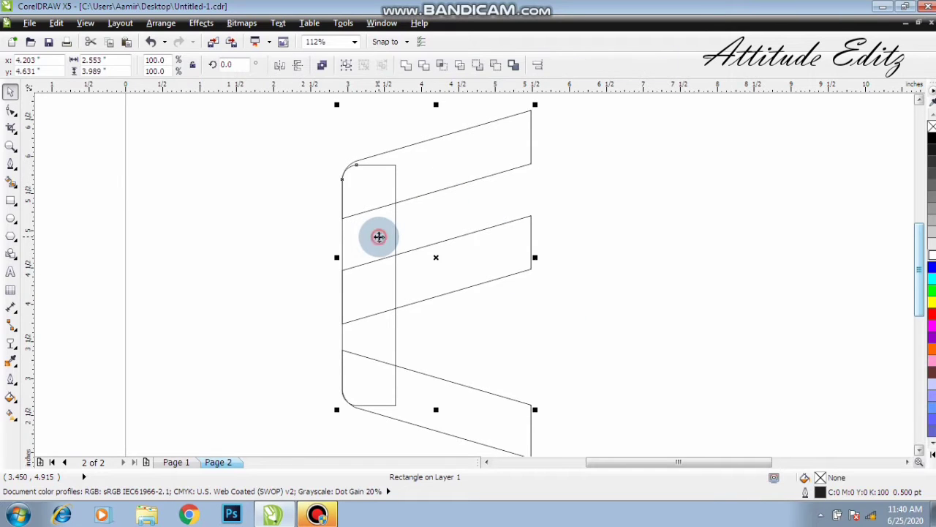
# Trim the overlaps and weld the rectangle and three bars into one E shape.
pyautogui.click(403, 64)
pyautogui.click(466, 315)
pyautogui.click(458, 289)
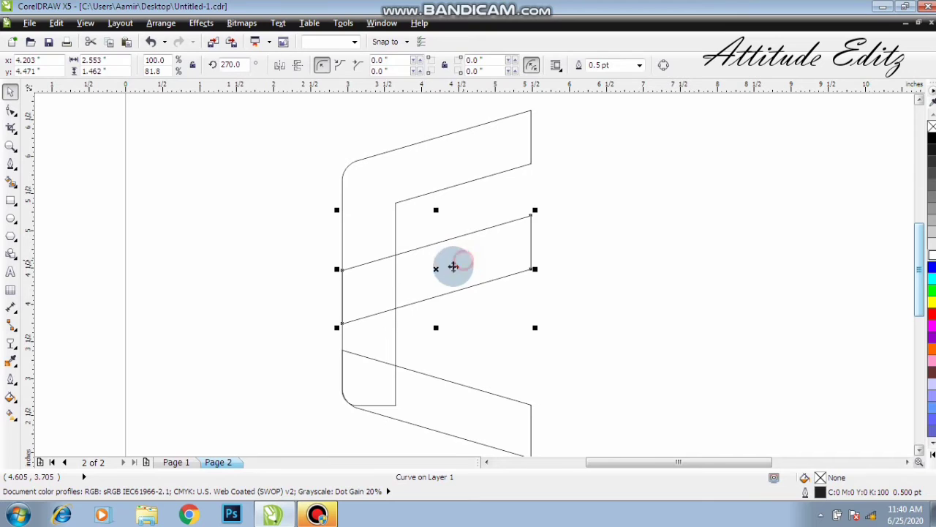
pyautogui.keyDown('shift'); pyautogui.click(386, 331); pyautogui.keyUp('shift')
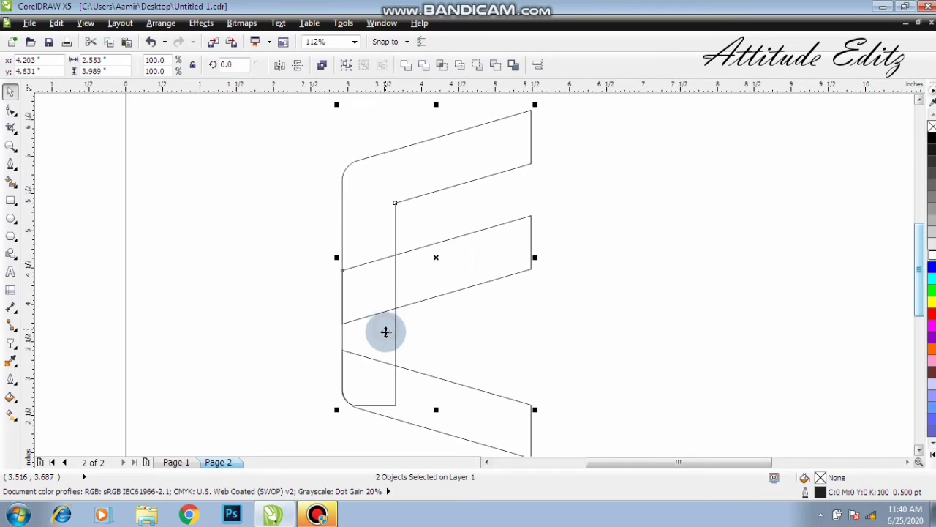
pyautogui.click(409, 65)
# Fill the E shape solid red and set its outline to None.
pyautogui.click(553, 302)
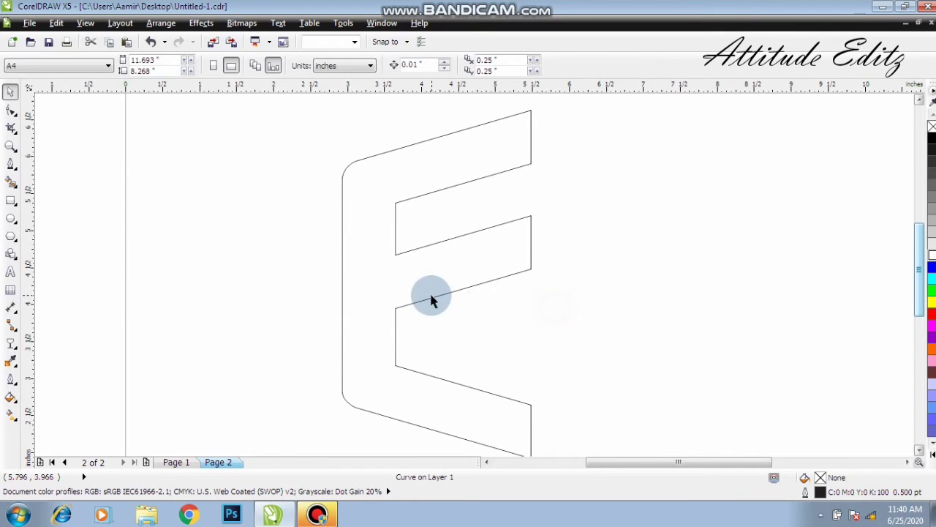
pyautogui.click(425, 293)
pyautogui.click(932, 315)
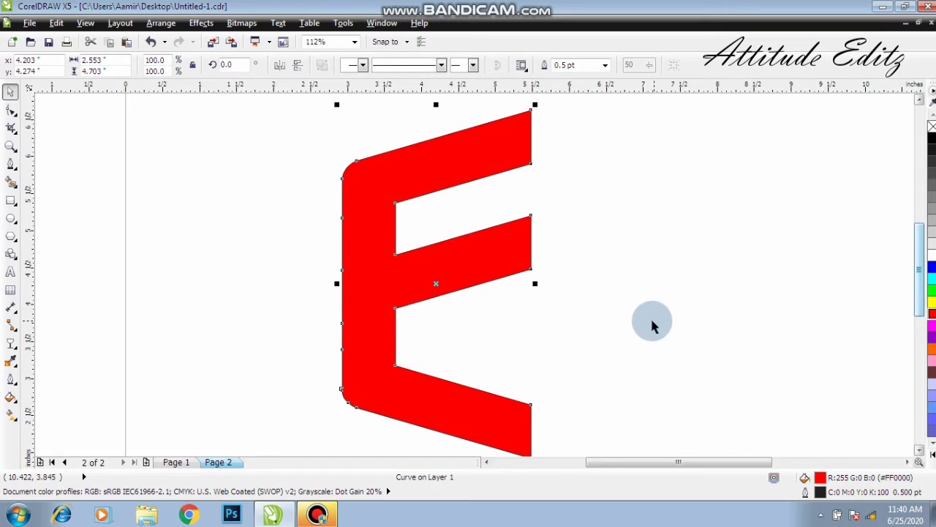
pyautogui.click(643, 324)
pyautogui.click(418, 291)
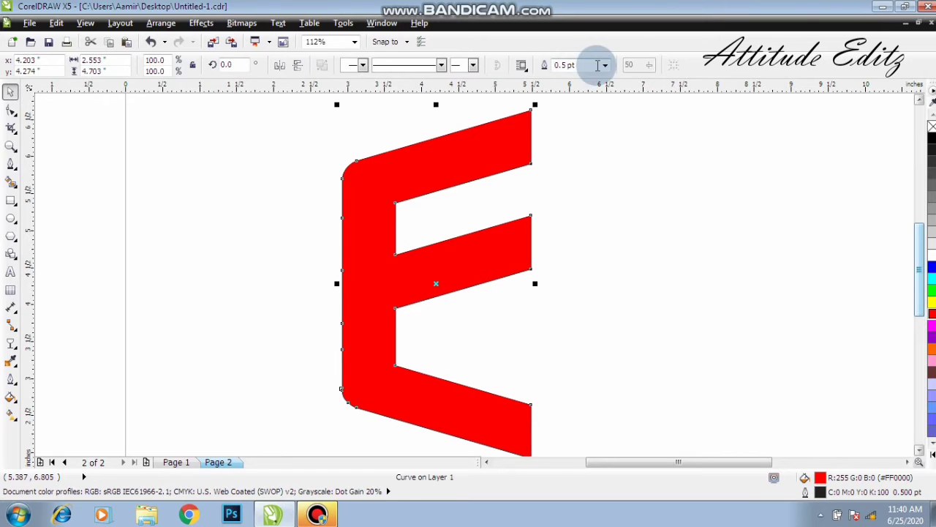
pyautogui.click(605, 65)
pyautogui.click(580, 78)
pyautogui.click(595, 227)
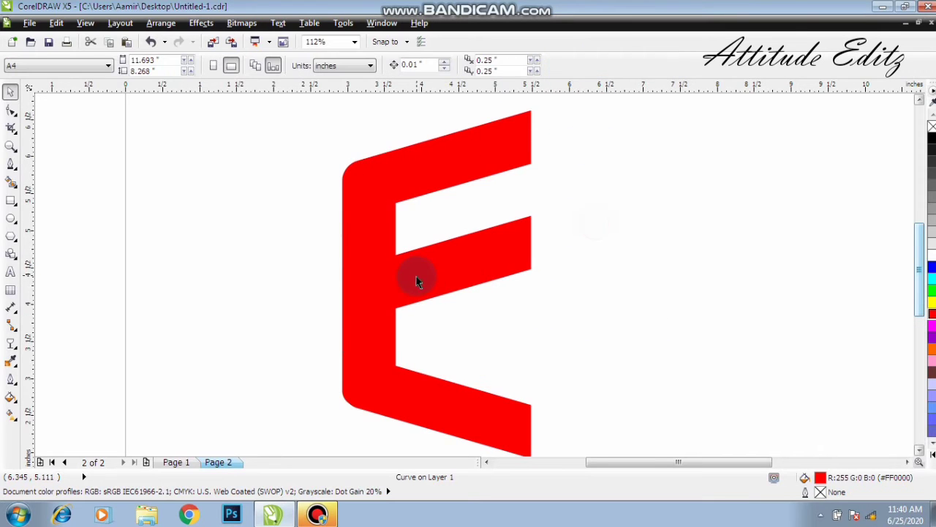
pyautogui.click(359, 296)
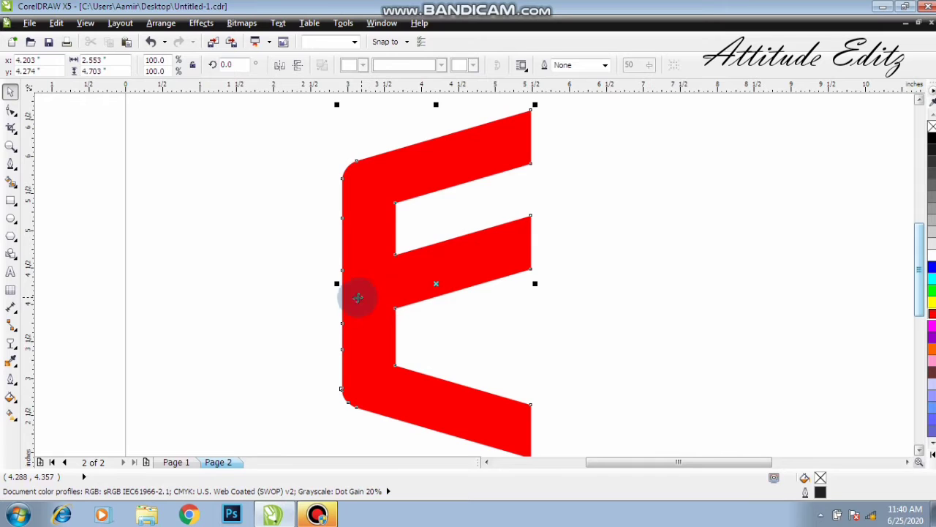
# Mirror a copy of the red E to its right, leaving a narrow gap between halves.
pyautogui.rightClick(352, 291)
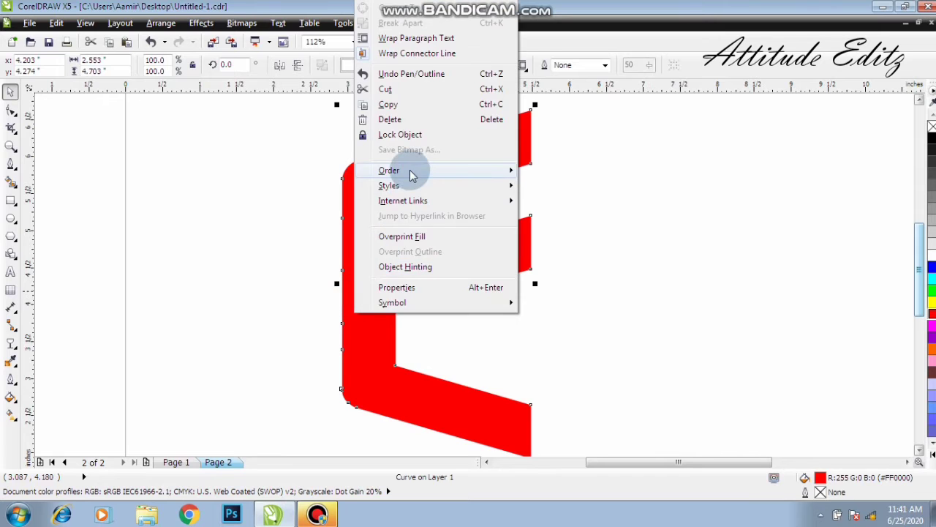
pyautogui.click(404, 104)
pyautogui.click(248, 244)
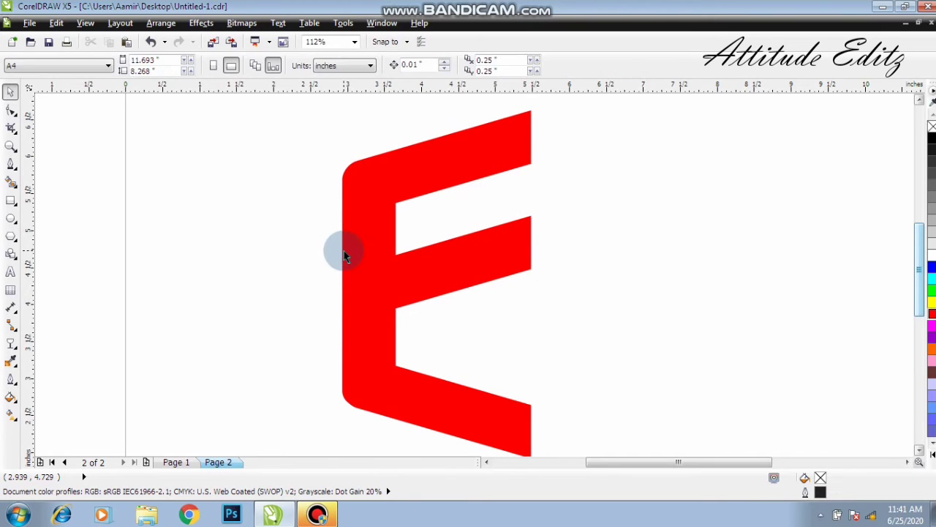
pyautogui.click(343, 251)
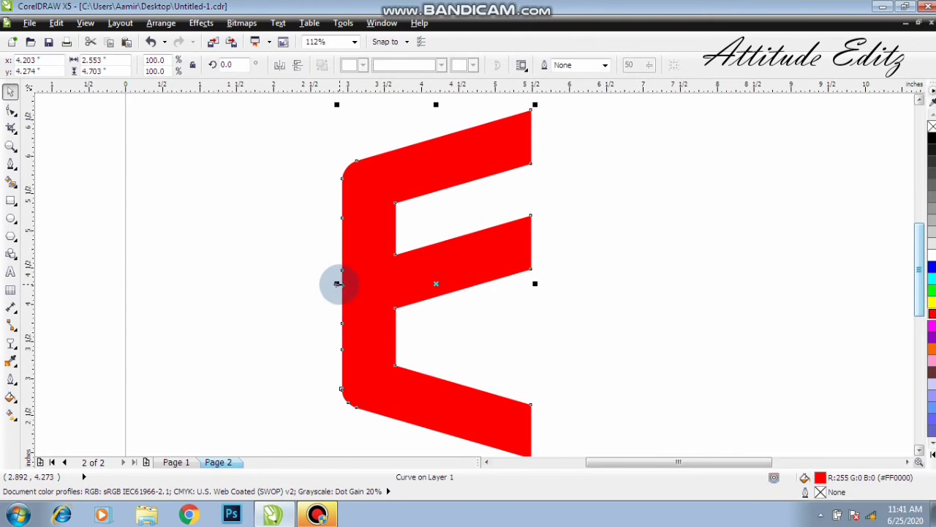
pyautogui.moveTo(336, 283); pyautogui.dragTo(625, 259)
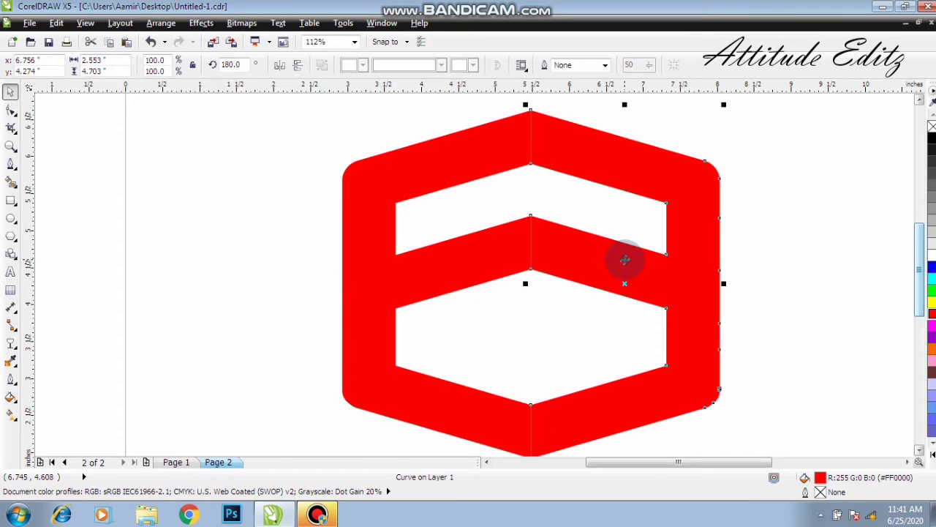
pyautogui.moveTo(573, 254); pyautogui.dragTo(579, 254)
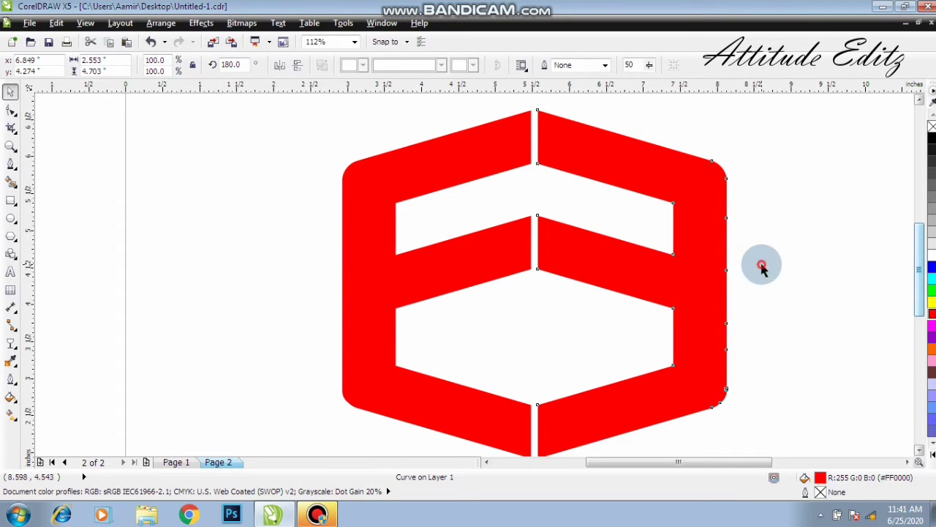
pyautogui.click(761, 268)
pyautogui.moveTo(717, 464); pyautogui.dragTo(735, 466)
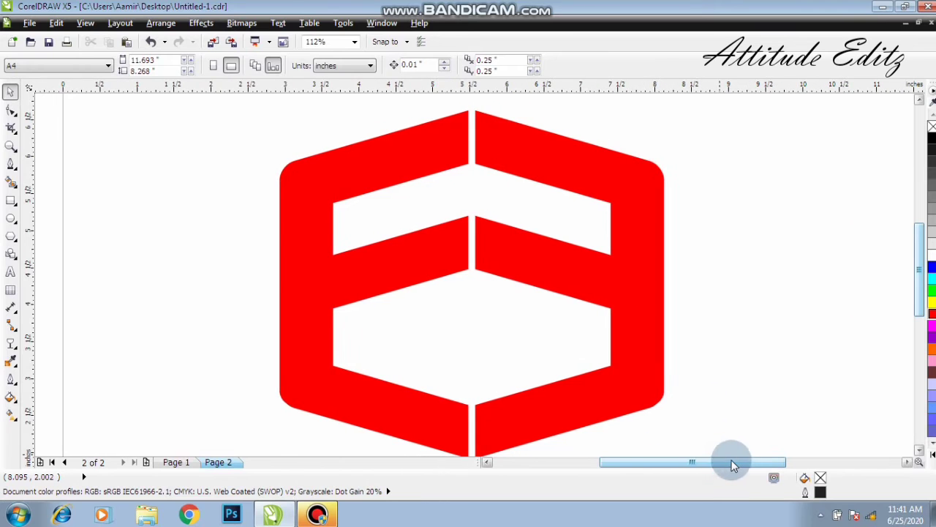
pyautogui.moveTo(915, 295); pyautogui.dragTo(915, 303)
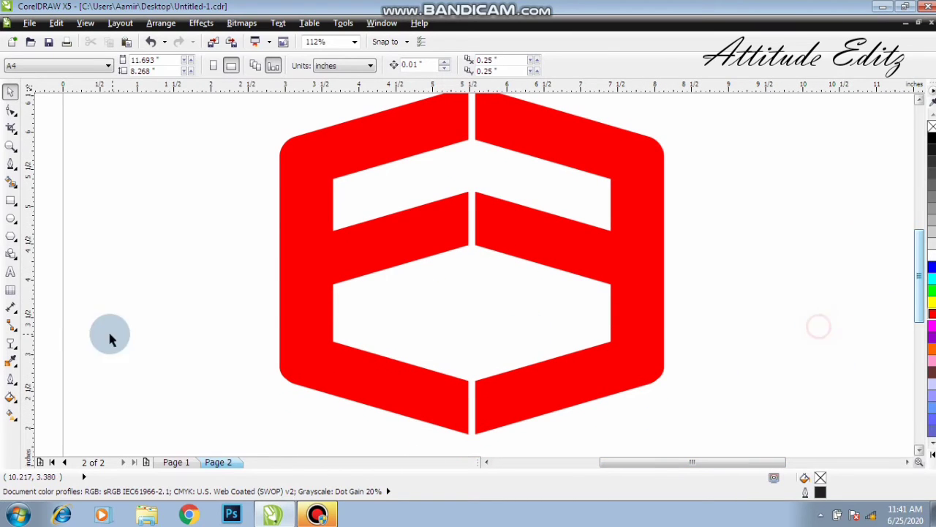
# Draw a closed four-node fold shape with a curved side over the lower-left bar.
pyautogui.click(11, 164)
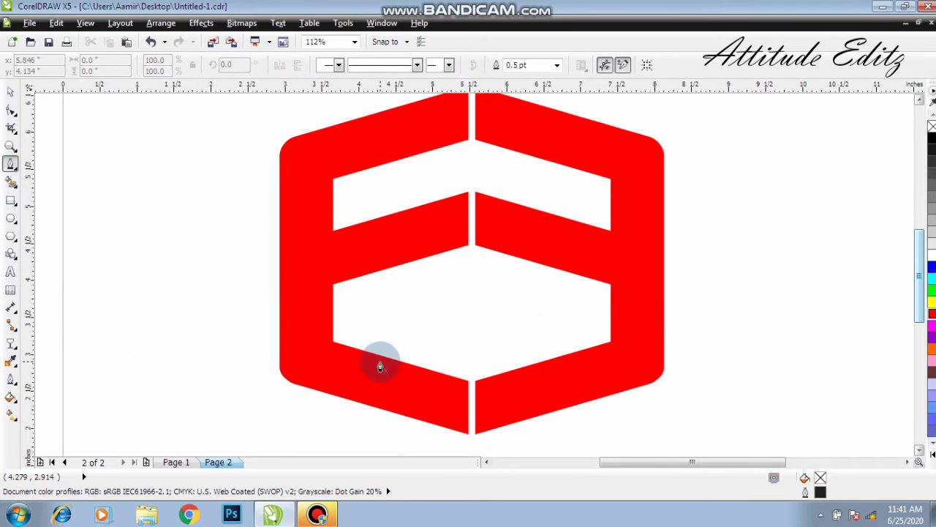
pyautogui.click(334, 335)
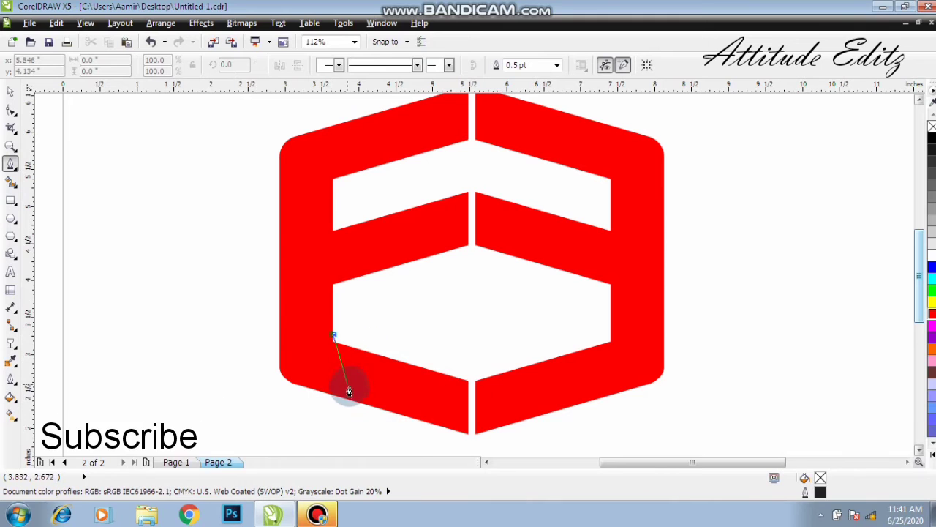
pyautogui.moveTo(351, 402); pyautogui.dragTo(373, 417)
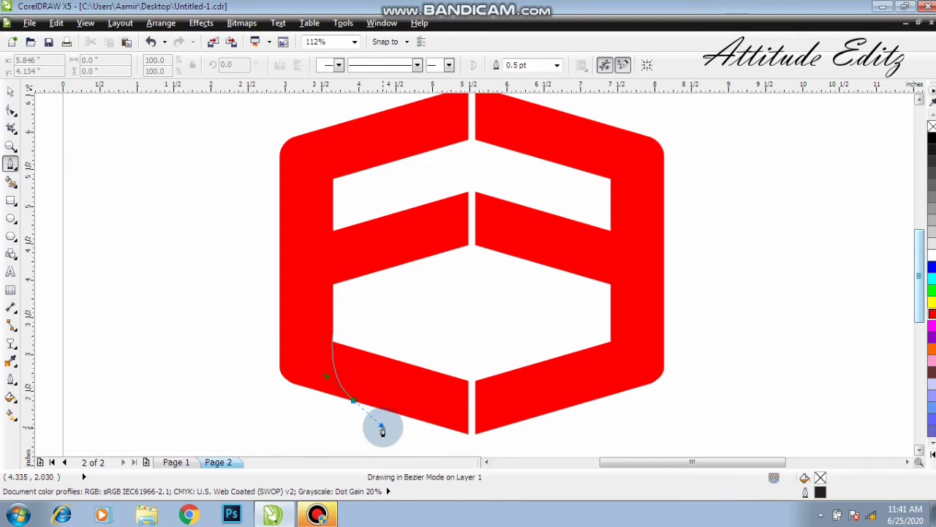
pyautogui.click(358, 403)
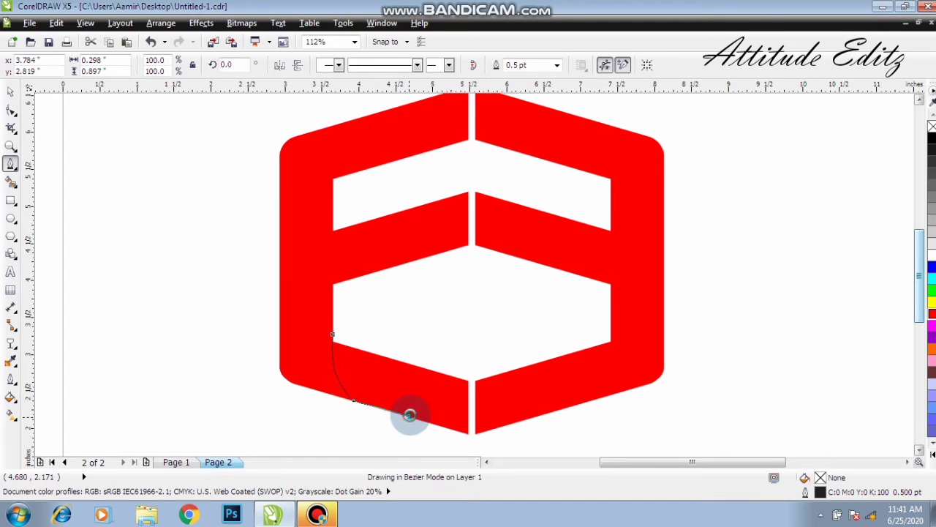
pyautogui.moveTo(410, 415); pyautogui.dragTo(410, 363)
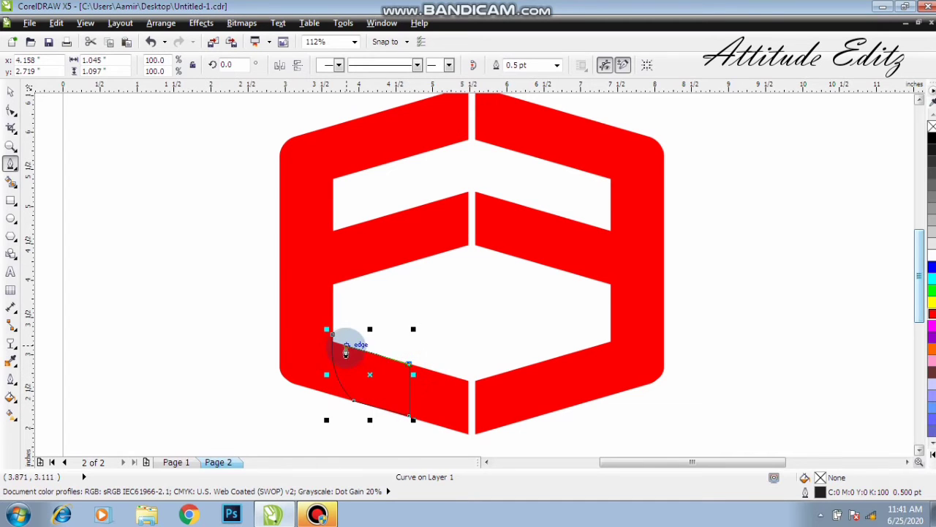
pyautogui.click(334, 336)
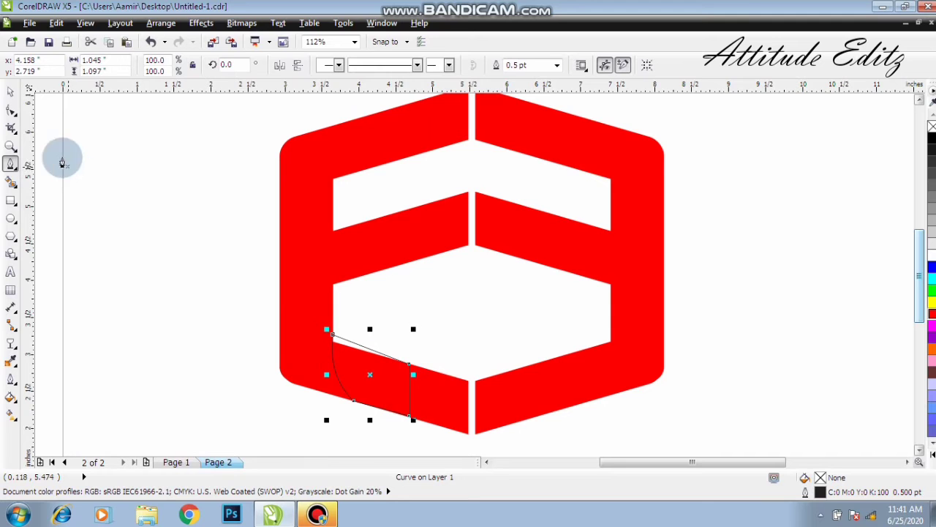
# Move the fold shape's top node down onto the bar's edge, then zoom out to the whole logo.
pyautogui.click(10, 91)
pyautogui.press('z')
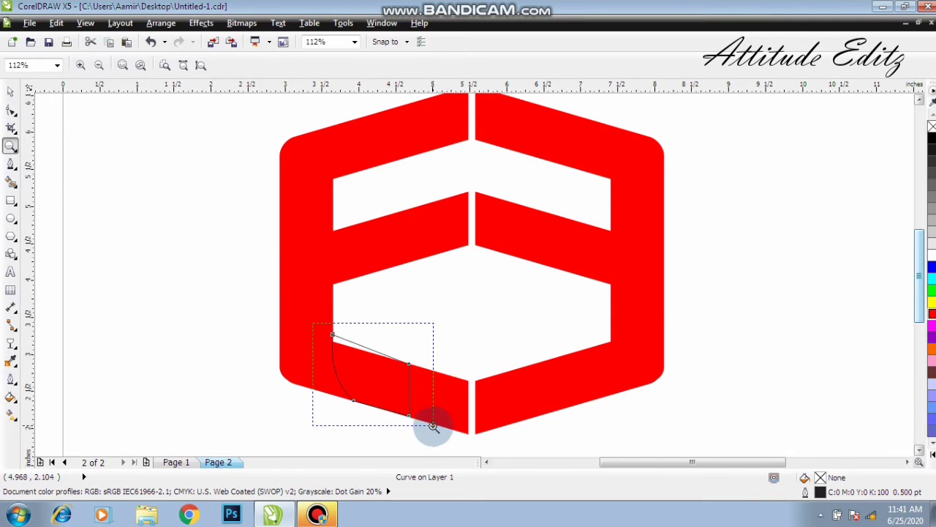
pyautogui.moveTo(313, 323); pyautogui.dragTo(433, 426)
pyautogui.click(10, 91)
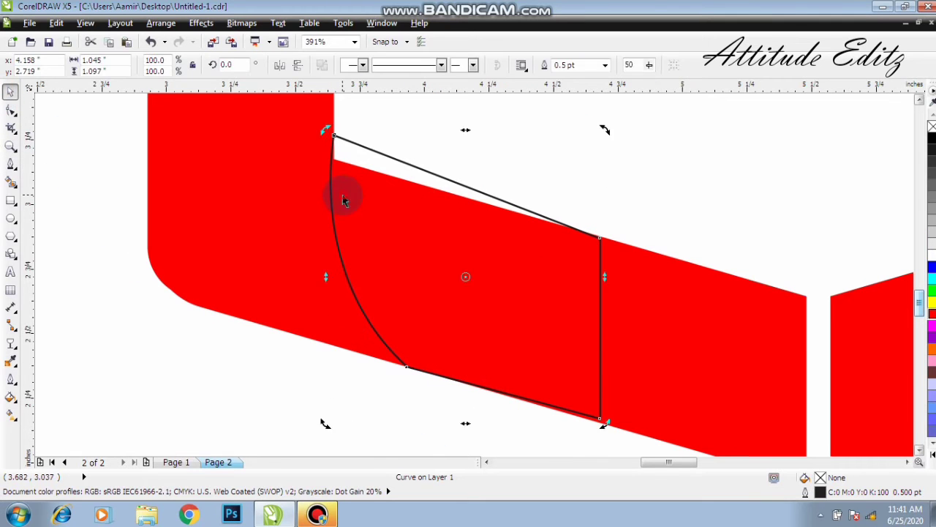
pyautogui.press('F10')
pyautogui.click(336, 139)
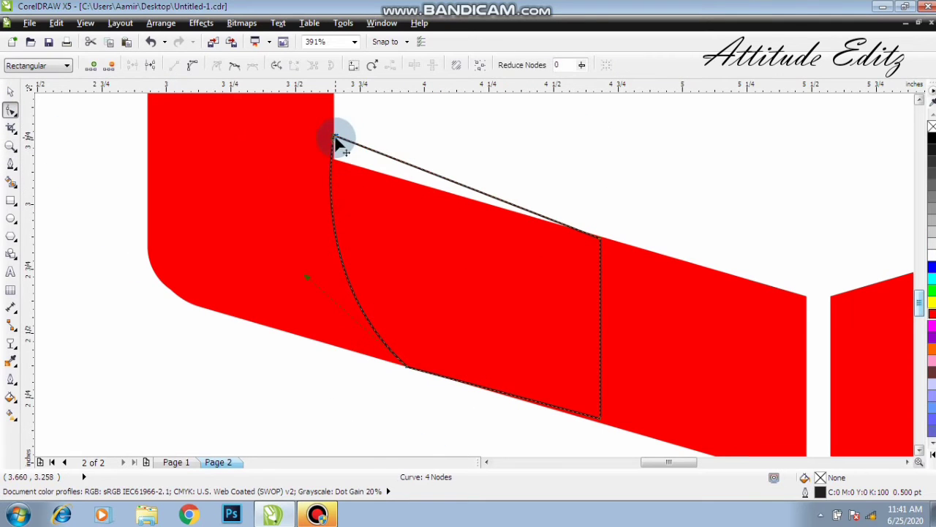
pyautogui.moveTo(335, 141); pyautogui.dragTo(335, 168)
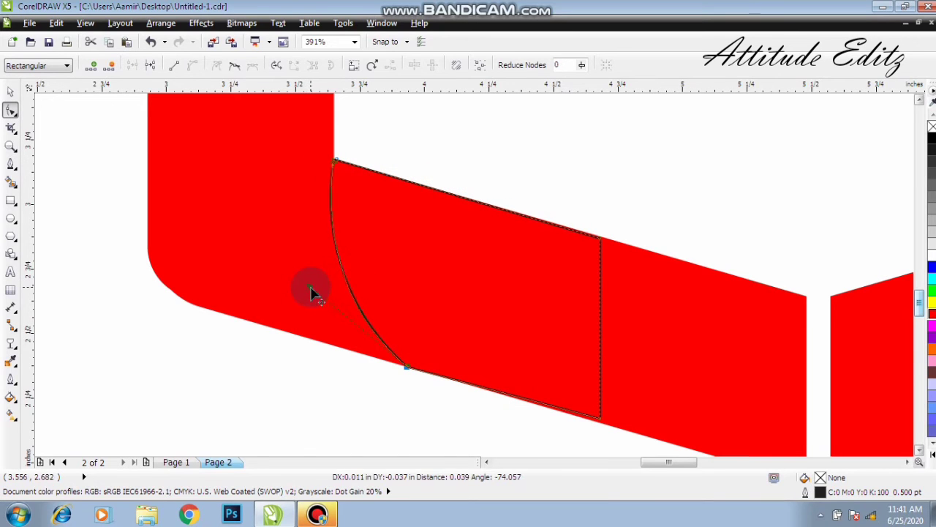
pyautogui.click(10, 91)
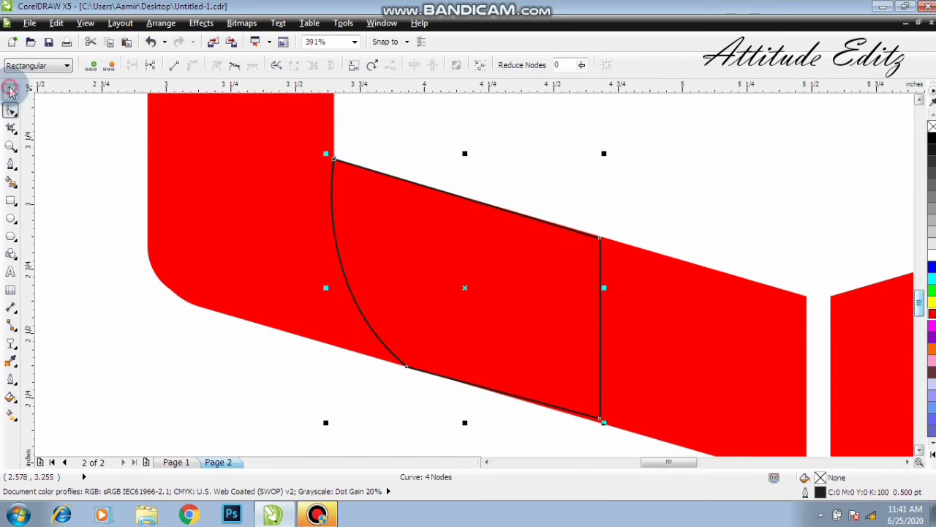
pyautogui.click(77, 207)
pyautogui.press('F4')
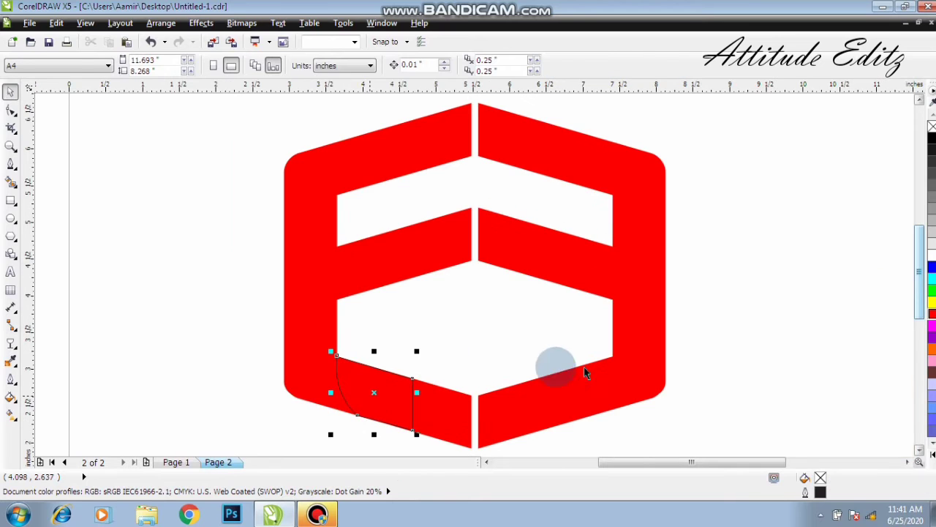
# Fill the fold black with no outline and give it a linear transparency fading into red.
pyautogui.click(932, 138)
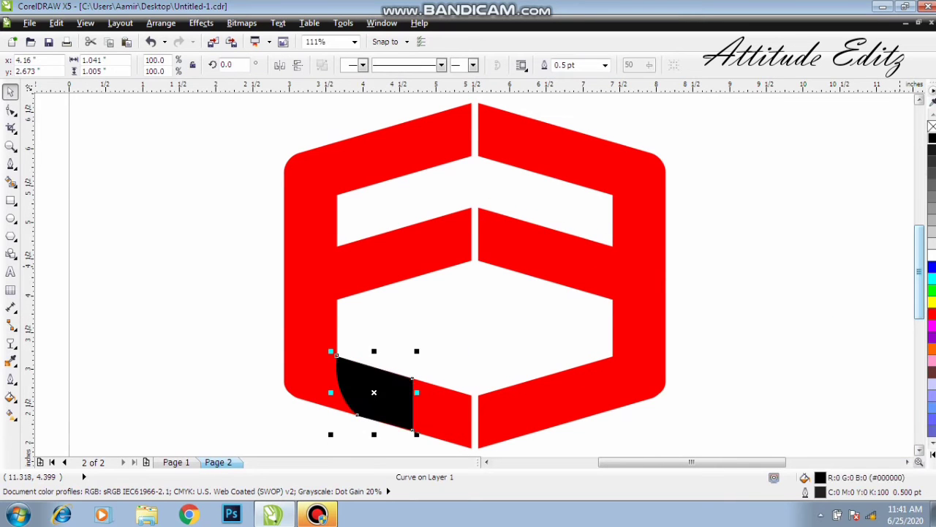
pyautogui.click(604, 65)
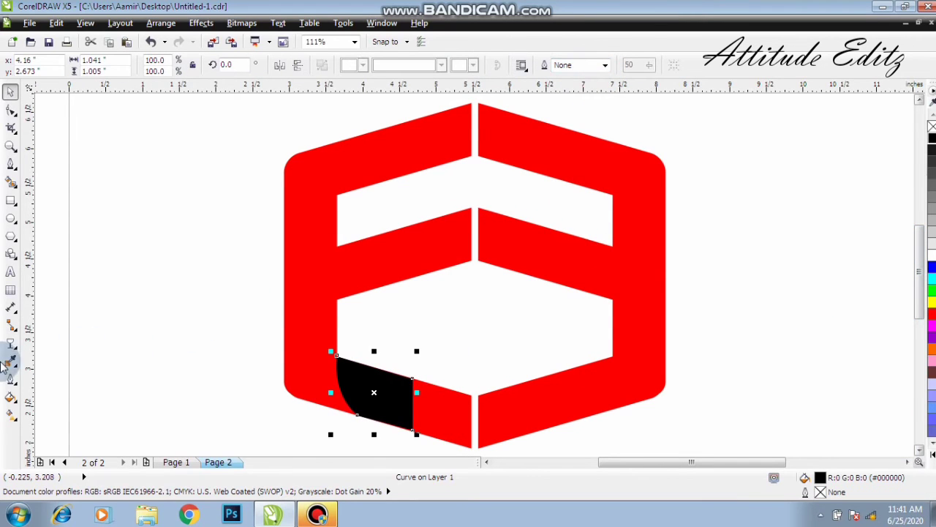
pyautogui.click(10, 342)
pyautogui.click(75, 435)
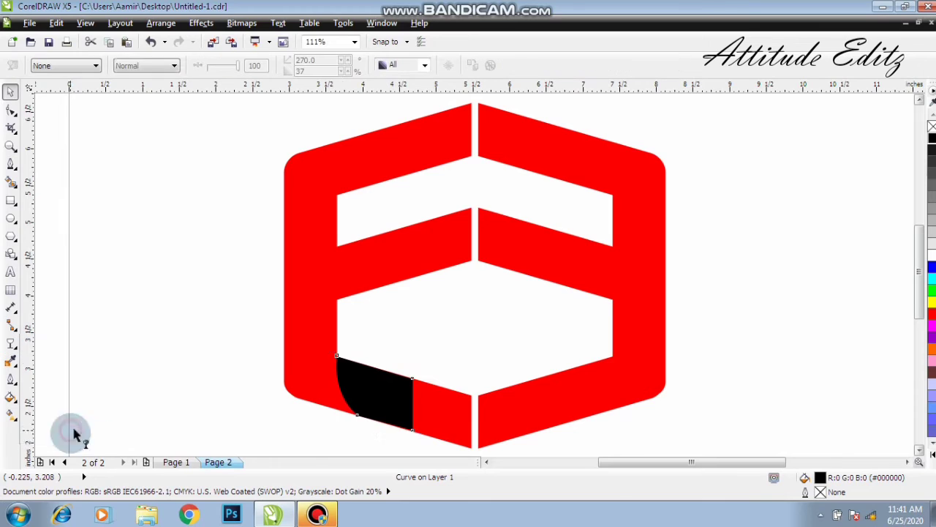
pyautogui.moveTo(393, 403); pyautogui.dragTo(392, 403)
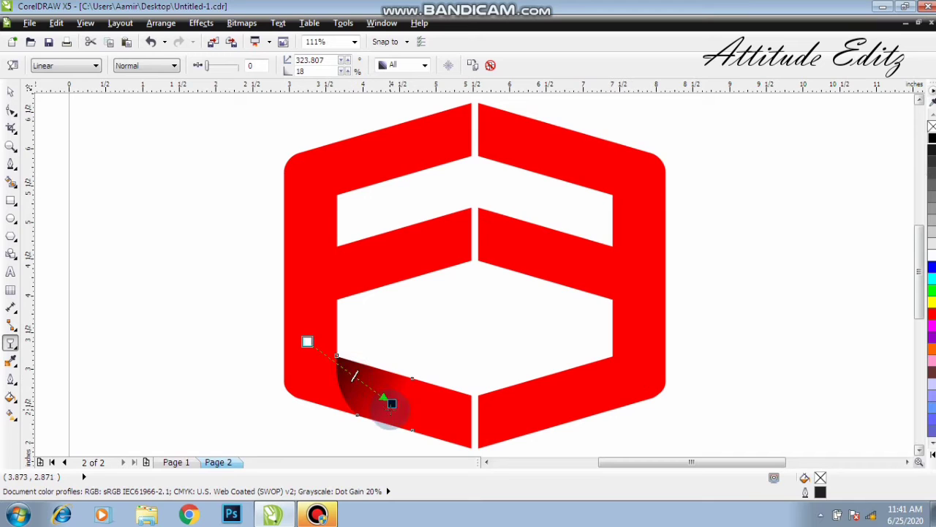
pyautogui.moveTo(372, 393); pyautogui.dragTo(321, 350)
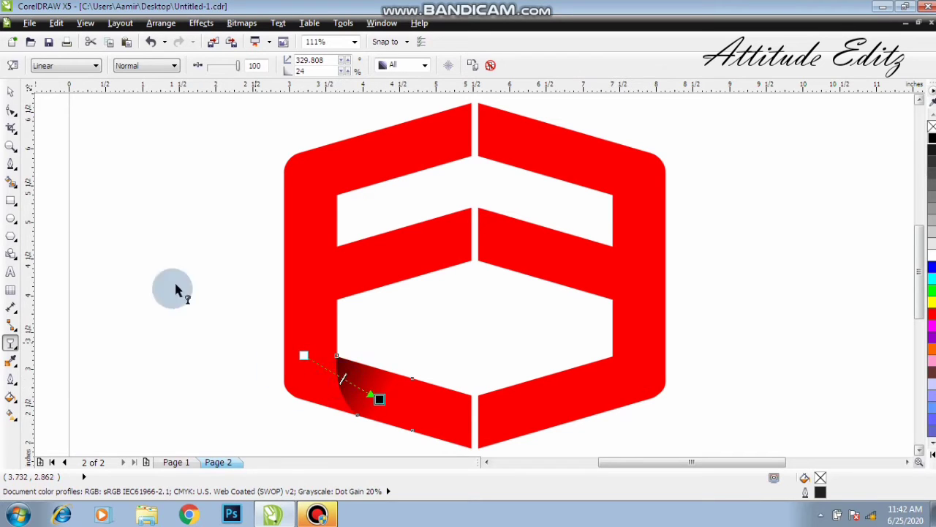
# Delete the right half of the red logo.
pyautogui.click(10, 92)
pyautogui.click(161, 326)
pyautogui.click(268, 377)
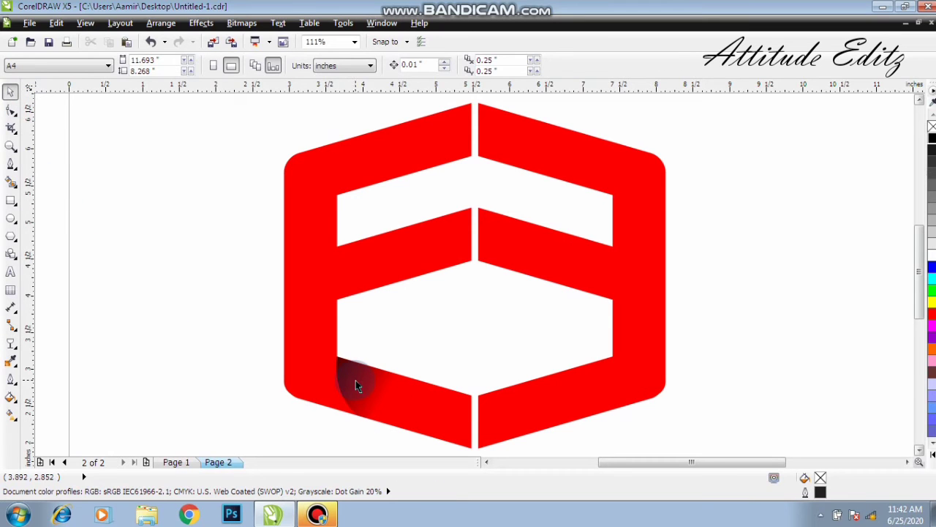
pyautogui.click(355, 381)
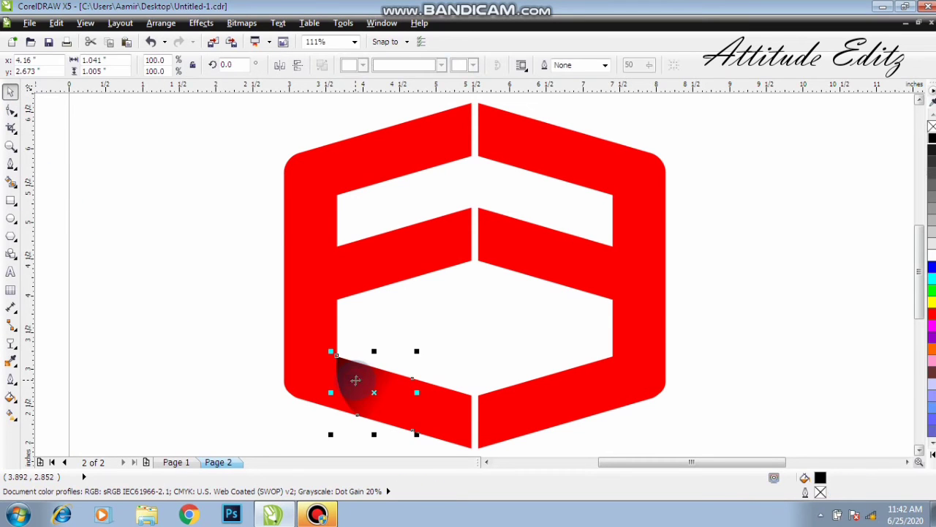
pyautogui.click(556, 391)
pyautogui.rightClick(556, 391)
pyautogui.click(577, 192)
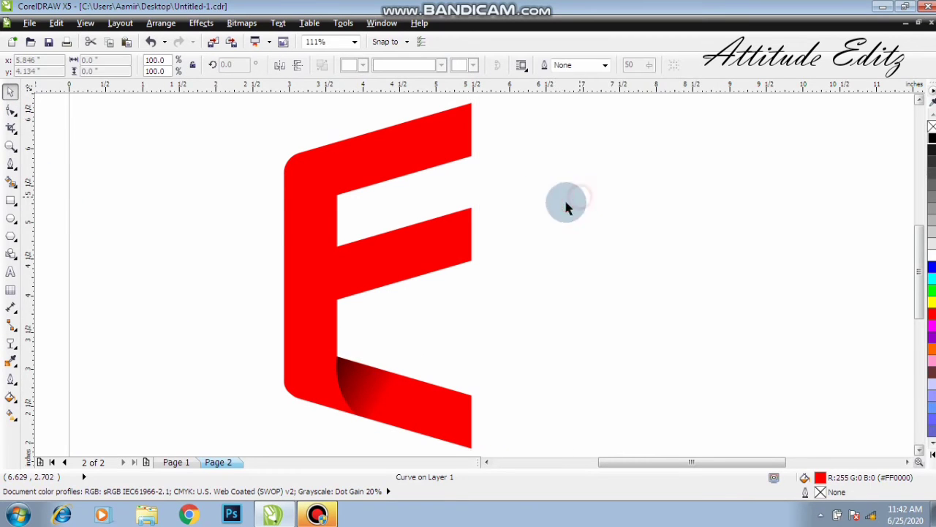
# Mirror-copy the left half and its fold to the right side.
pyautogui.click(354, 390)
pyautogui.keyDown('shift'); pyautogui.click(336, 347); pyautogui.keyUp('shift')
pyautogui.moveTo(280, 275)
pyautogui.mouseDown()
pyautogui.moveTo(529, 275)
pyautogui.moveTo(545, 249)
pyautogui.mouseUp()
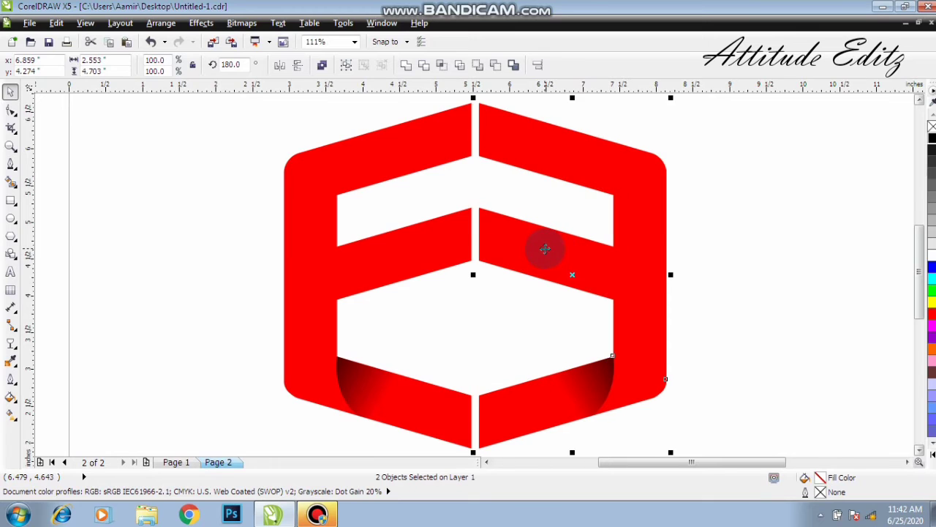
pyautogui.click(739, 300)
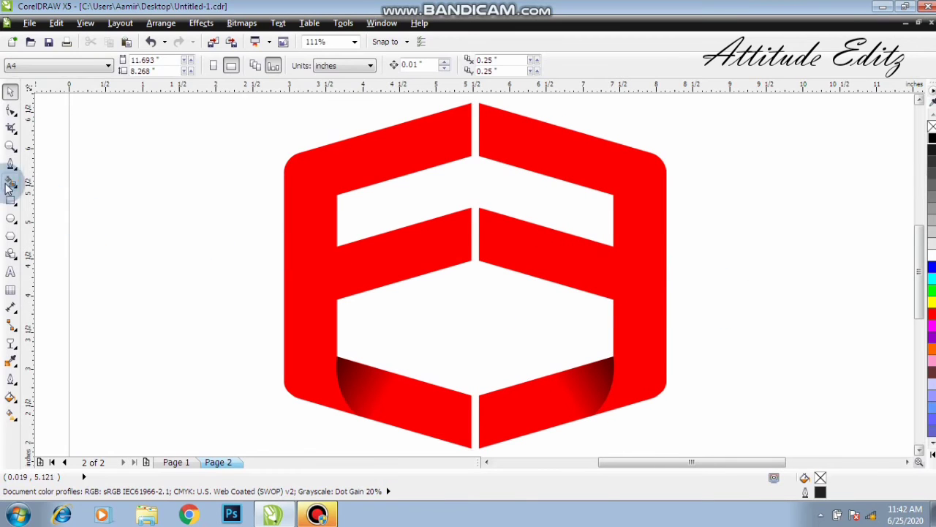
pyautogui.click(9, 208)
# Draw a rectangle around the logo, fill it black, and send it to the back.
pyautogui.moveTo(203, 92); pyautogui.dragTo(756, 417)
pyautogui.click(12, 94)
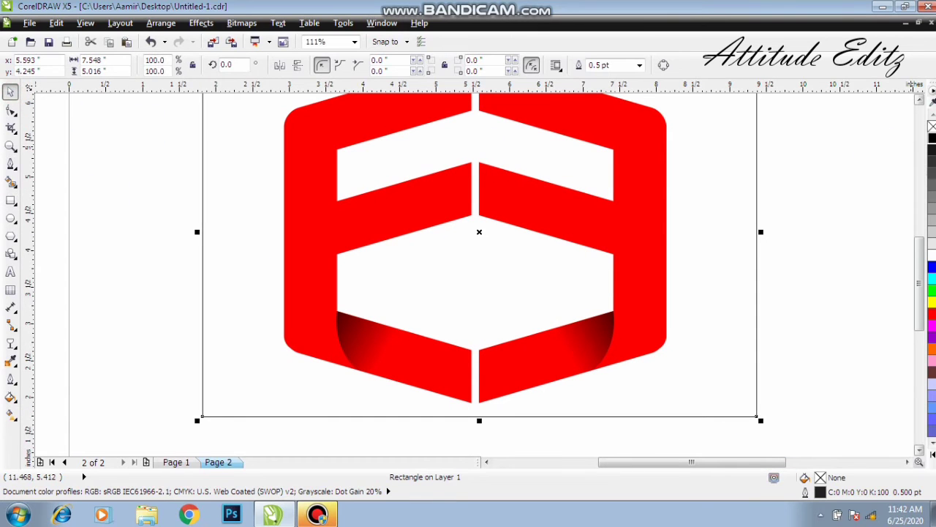
pyautogui.click(933, 139)
pyautogui.rightClick(530, 243)
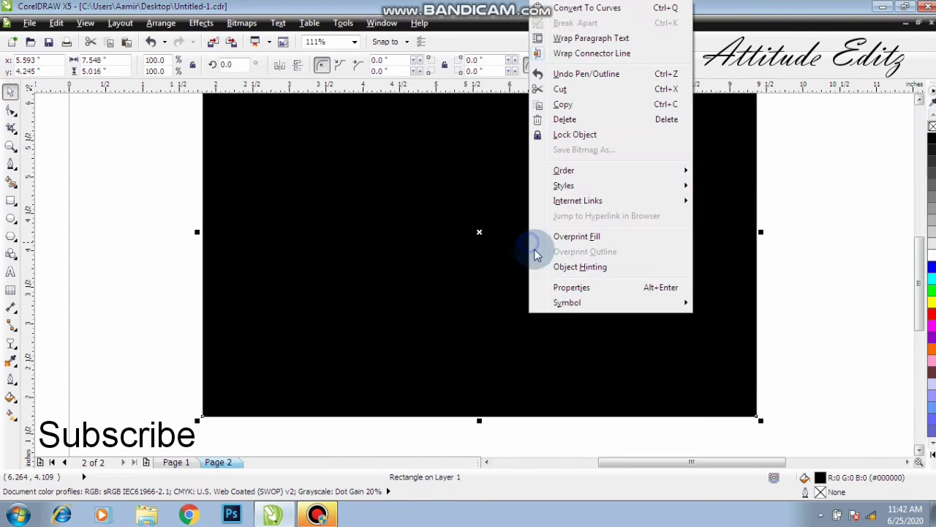
pyautogui.moveTo(564, 170)
pyautogui.press('Return')
pyautogui.rightClick(345, 319)
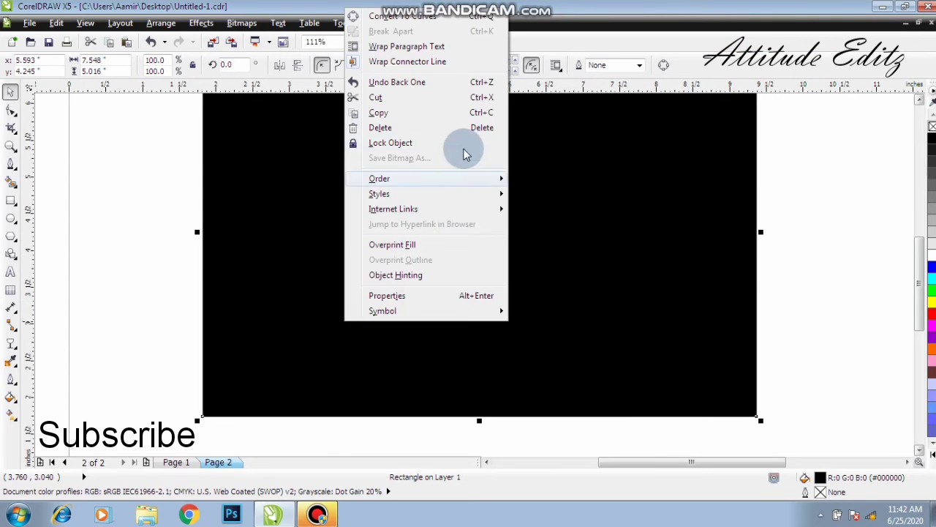
pyautogui.moveTo(379, 178)
pyautogui.click(569, 58)
pyautogui.hotkey('shift', 'F4')
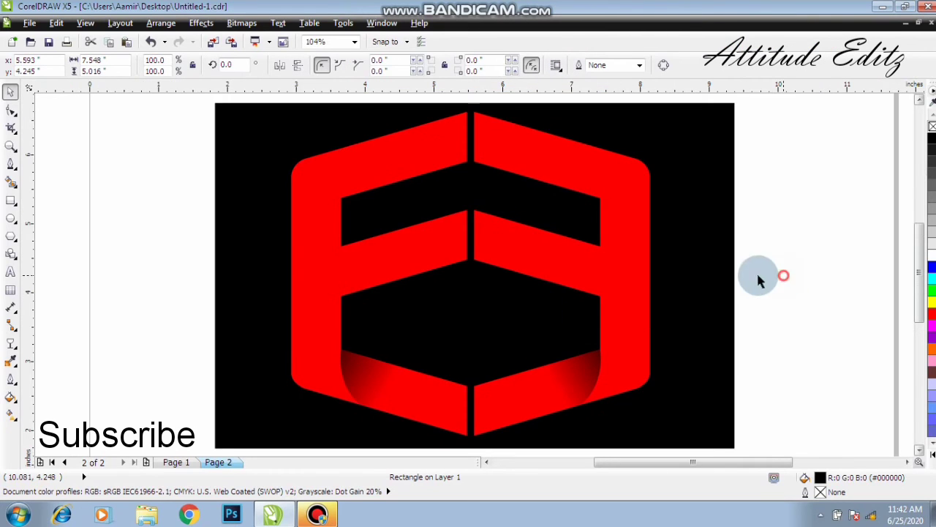
pyautogui.click(602, 270)
# Fill the right half white and group it with the left half and both fold shadings.
pyautogui.click(933, 258)
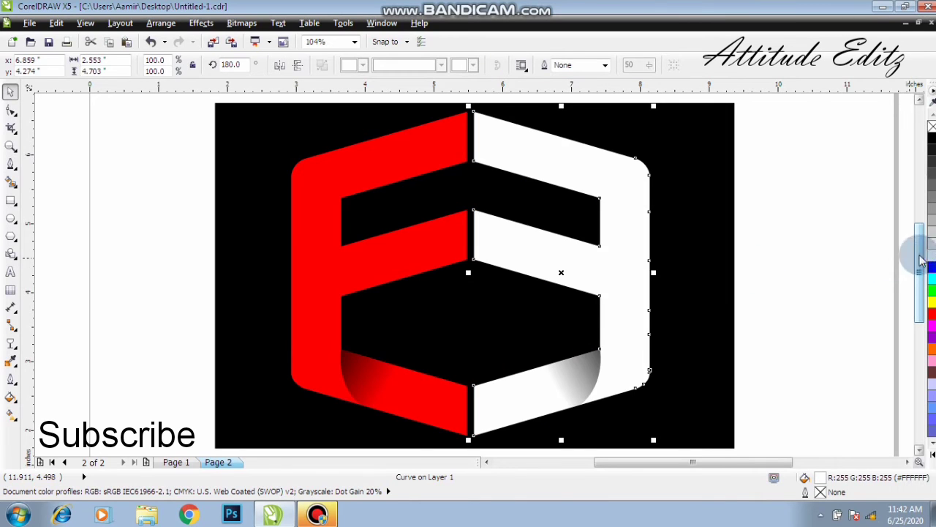
pyautogui.click(773, 303)
pyautogui.click(370, 174)
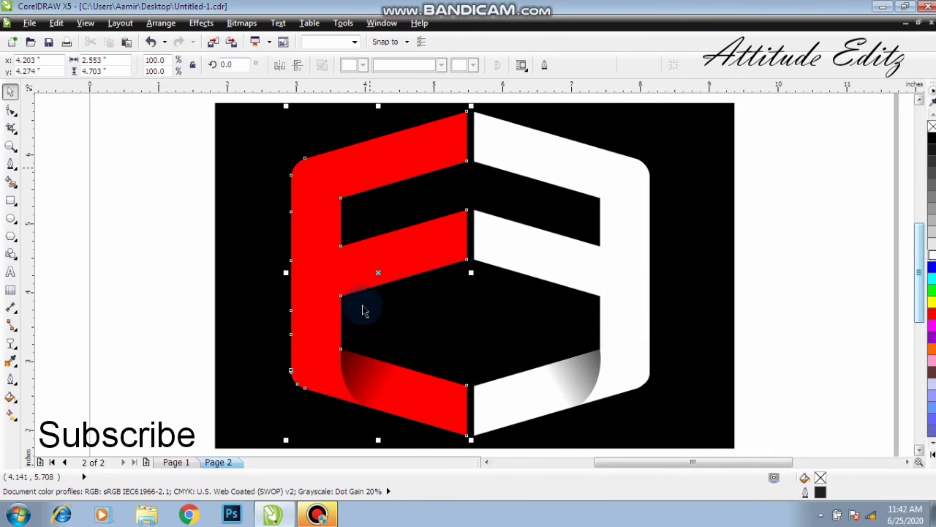
pyautogui.keyDown('shift'); pyautogui.click(377, 368); pyautogui.keyUp('shift')
pyautogui.keyDown('shift'); pyautogui.click(587, 380); pyautogui.keyUp('shift')
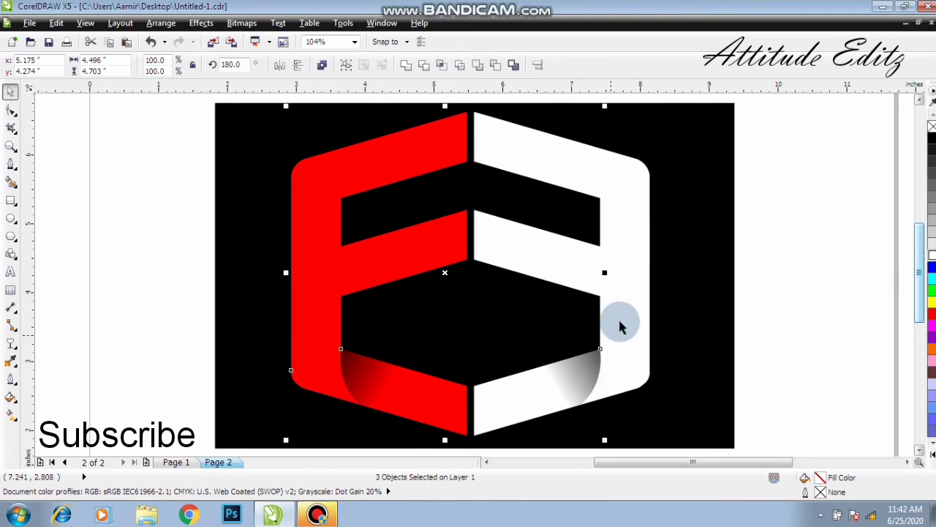
pyautogui.click(345, 65)
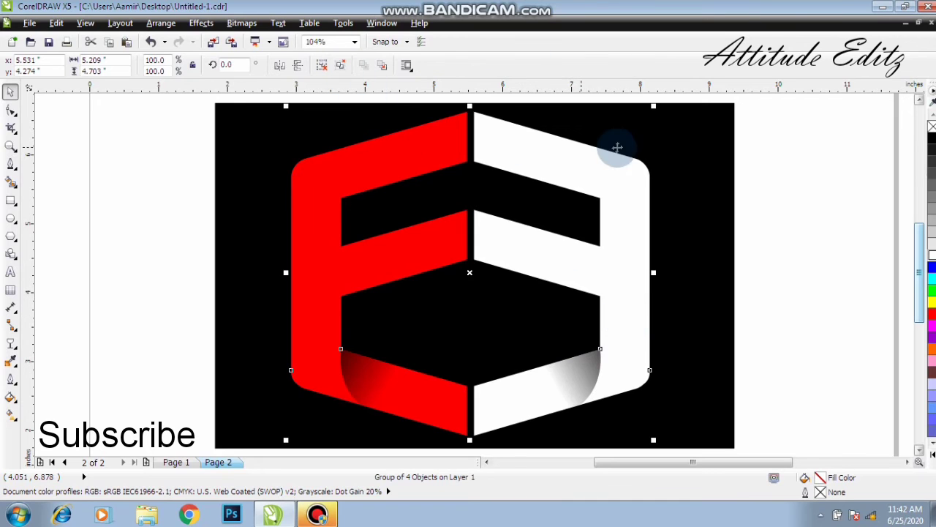
# Shrink the logo group to about two-thirds and centre it on the black background.
pyautogui.moveTo(654, 107); pyautogui.dragTo(631, 169)
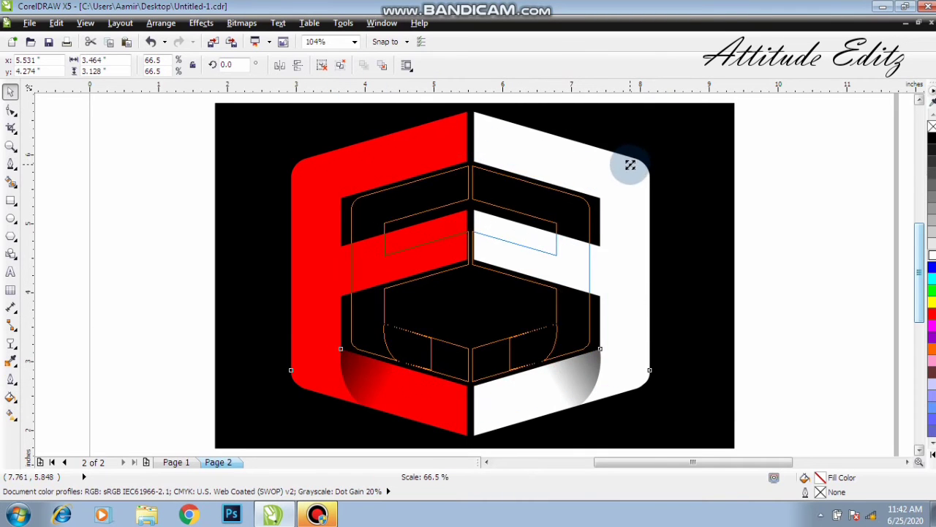
pyautogui.keyDown('shift'); pyautogui.click(670, 254); pyautogui.keyUp('shift')
pyautogui.press('c')
pyautogui.press('e')
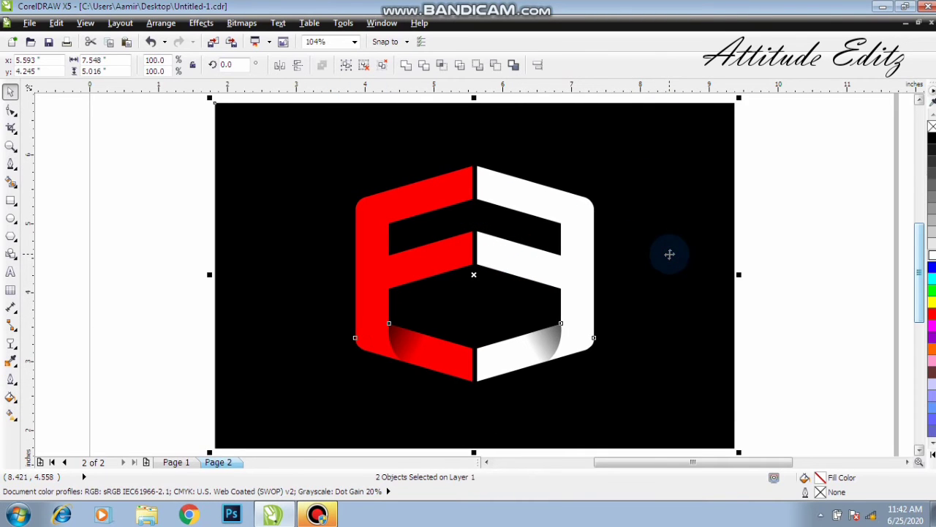
pyautogui.click(754, 271)
pyautogui.moveTo(581, 269)
pyautogui.mouseDown()
pyautogui.moveTo(594, 264)
pyautogui.moveTo(565, 266)
pyautogui.mouseUp()
pyautogui.click(740, 292)
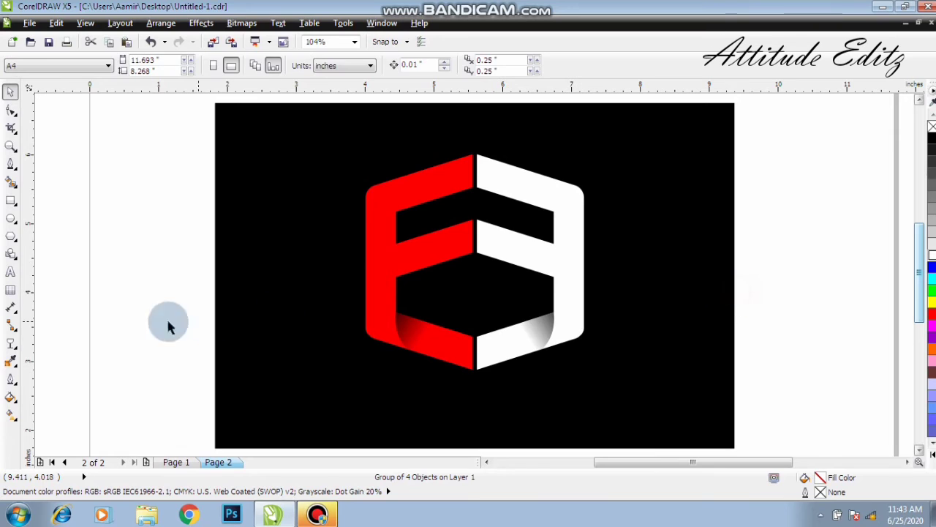
# Add a company name text line below the logo and change it to uppercase.
pyautogui.click(10, 276)
pyautogui.click(245, 395)
pyautogui.write('company name')
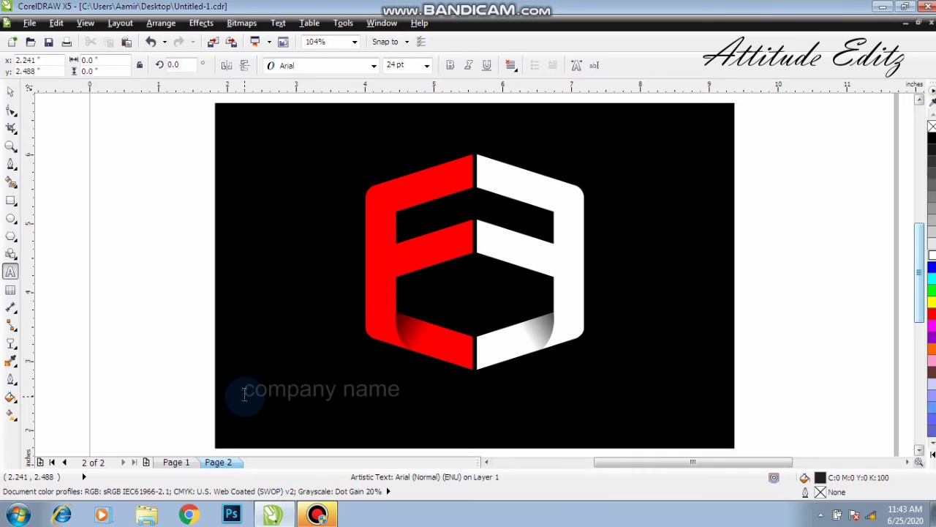
pyautogui.hotkey('ctrl', 'a')
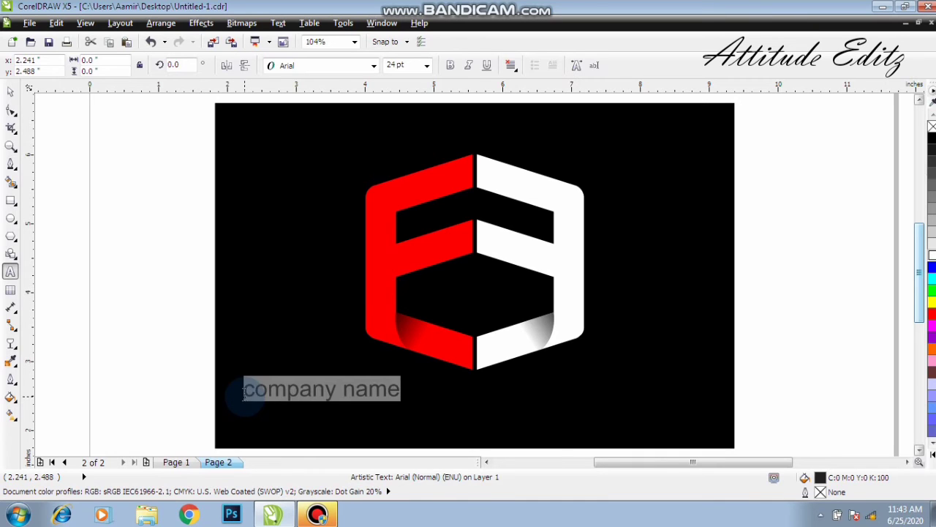
pyautogui.press('F3')
pyautogui.hotkey('shift', 'F3')
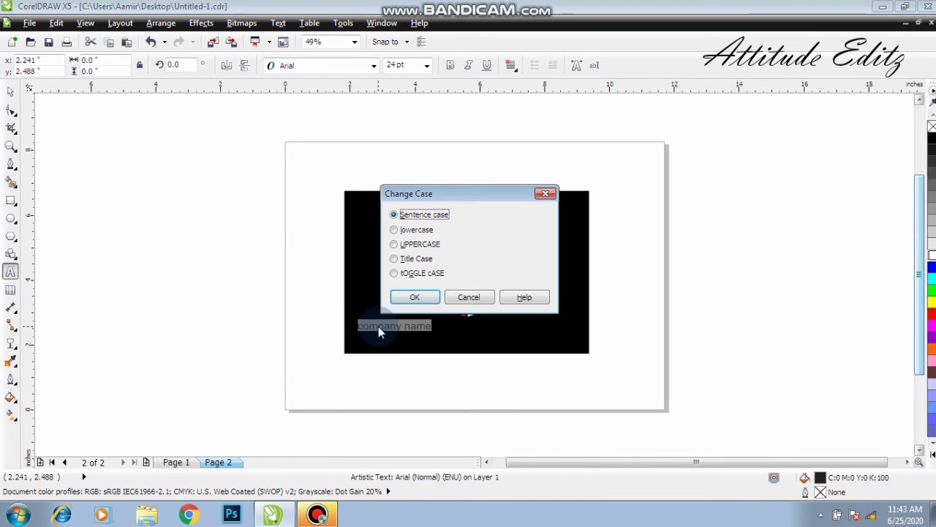
pyautogui.click(395, 228)
pyautogui.click(408, 298)
pyautogui.click(10, 91)
pyautogui.press('F4')
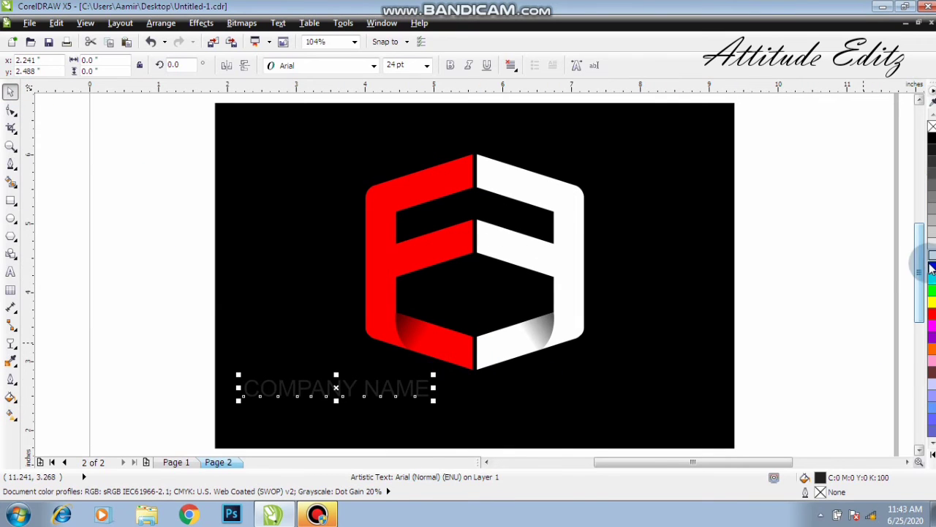
# Make COMPANY NAME white and larger, centre it under the logo, and shrink the logo.
pyautogui.click(932, 248)
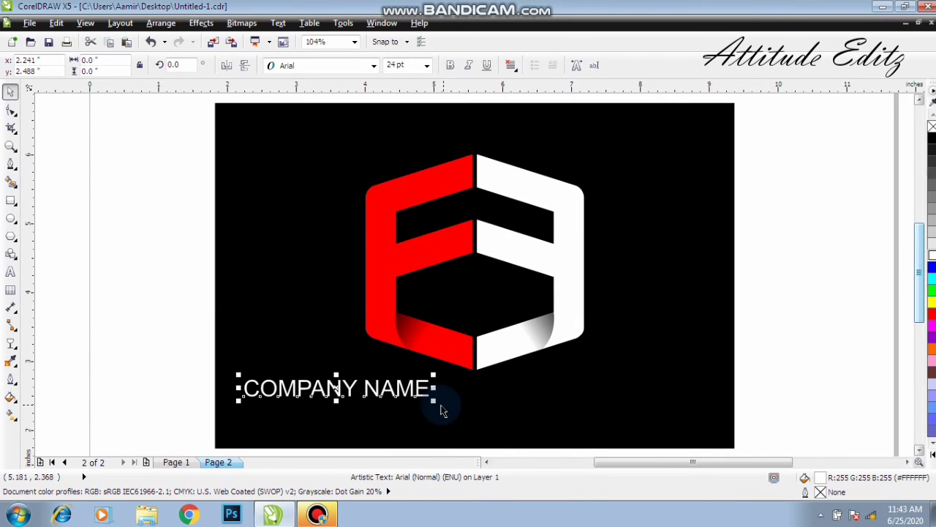
pyautogui.moveTo(445, 399); pyautogui.dragTo(569, 425)
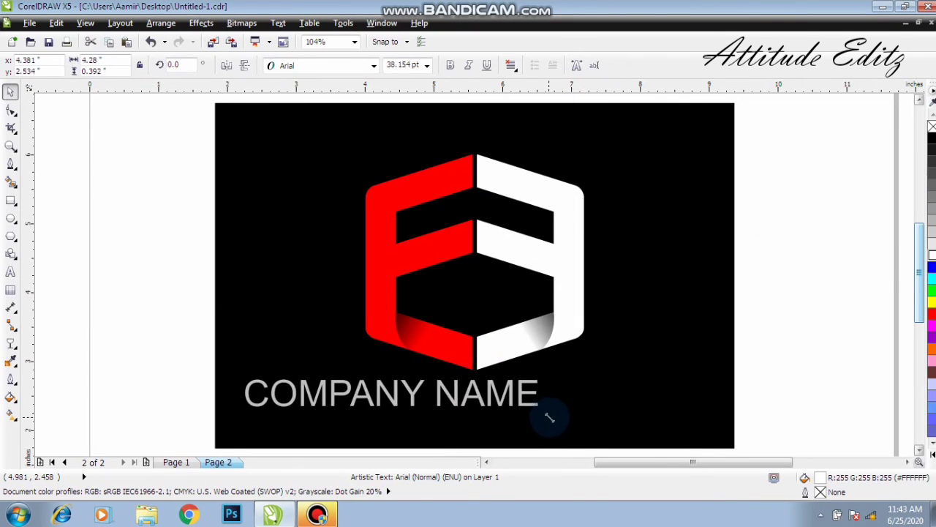
pyautogui.keyDown('shift'); pyautogui.click(492, 343); pyautogui.keyUp('shift')
pyautogui.press('c')
pyautogui.click(578, 190)
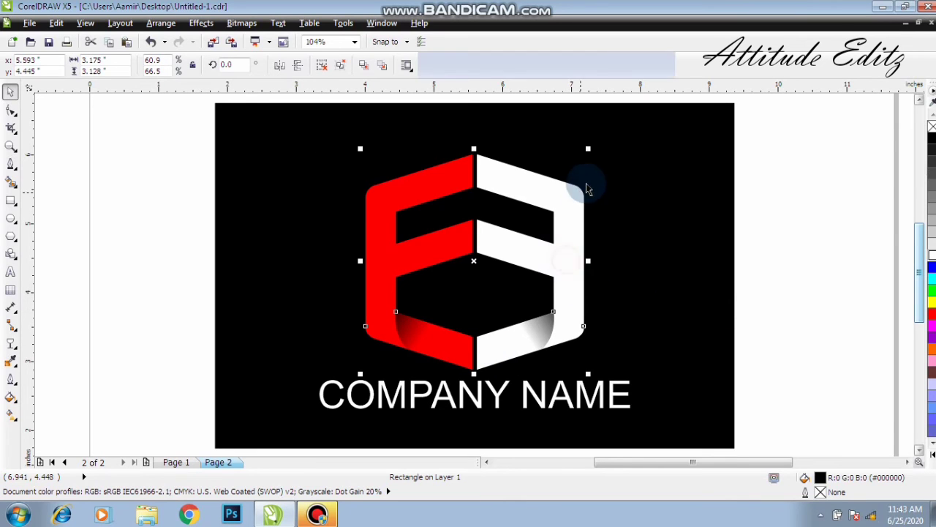
pyautogui.moveTo(591, 150); pyautogui.dragTo(579, 158)
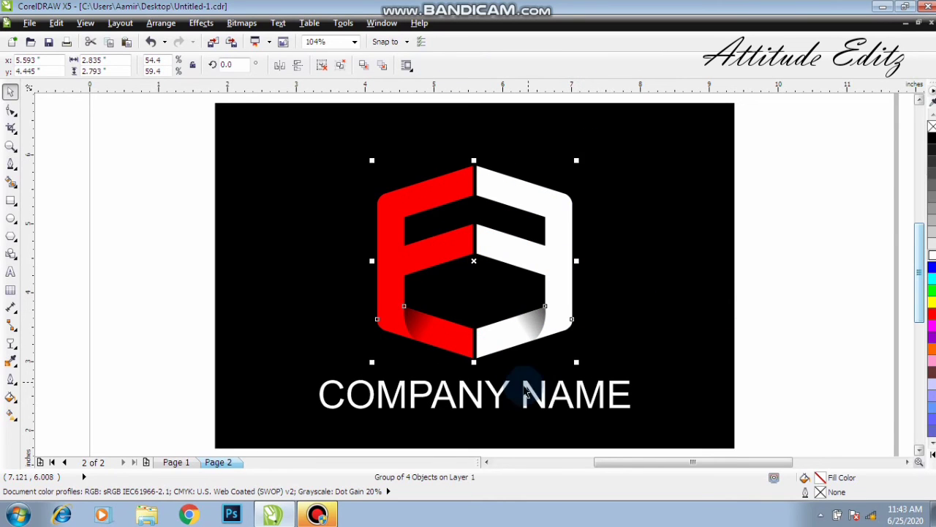
# Make the word NAME bold within the COMPANY NAME text.
pyautogui.click(494, 395)
pyautogui.doubleClick(532, 393)
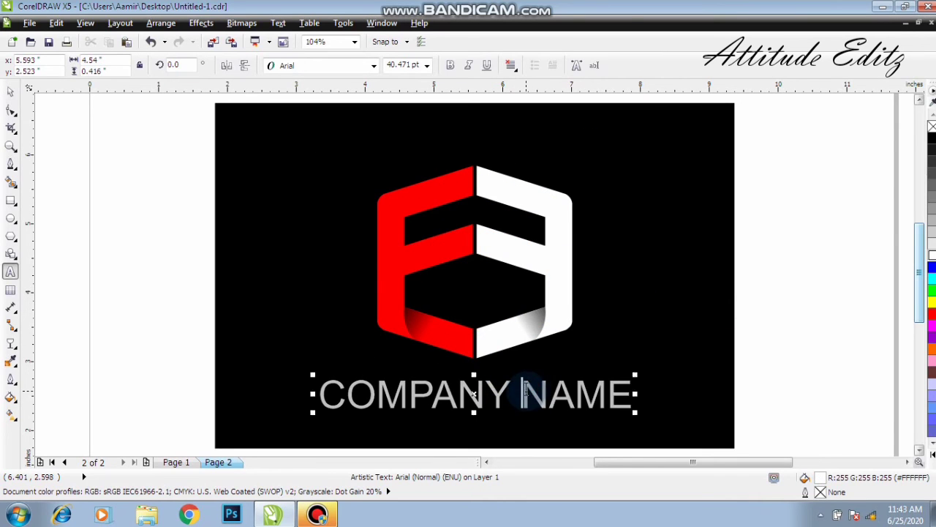
pyautogui.moveTo(523, 395); pyautogui.dragTo(634, 395)
pyautogui.click(451, 65)
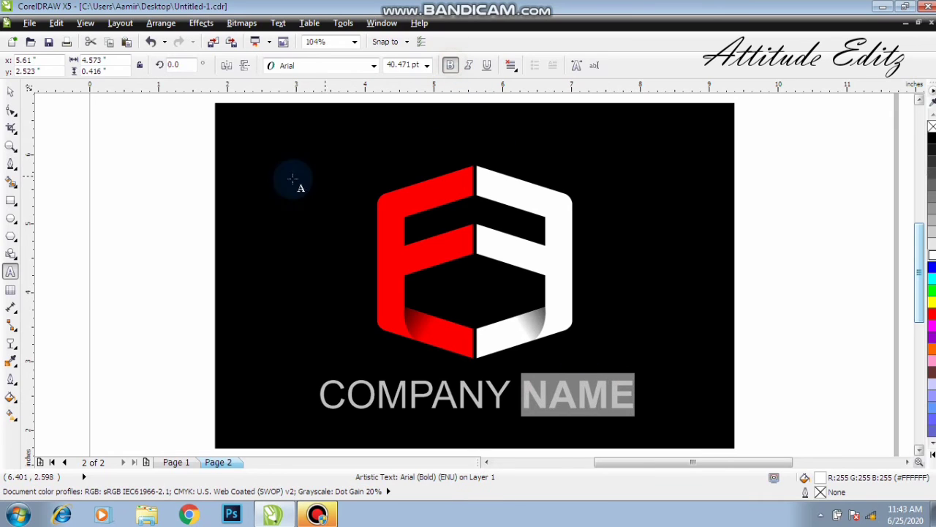
pyautogui.click(10, 91)
pyautogui.click(168, 291)
pyautogui.click(795, 354)
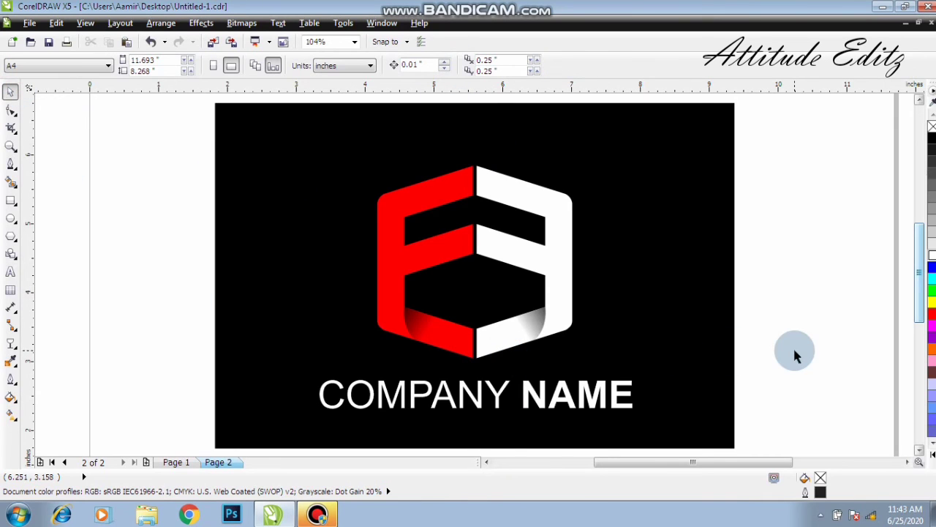
pyautogui.click(475, 393)
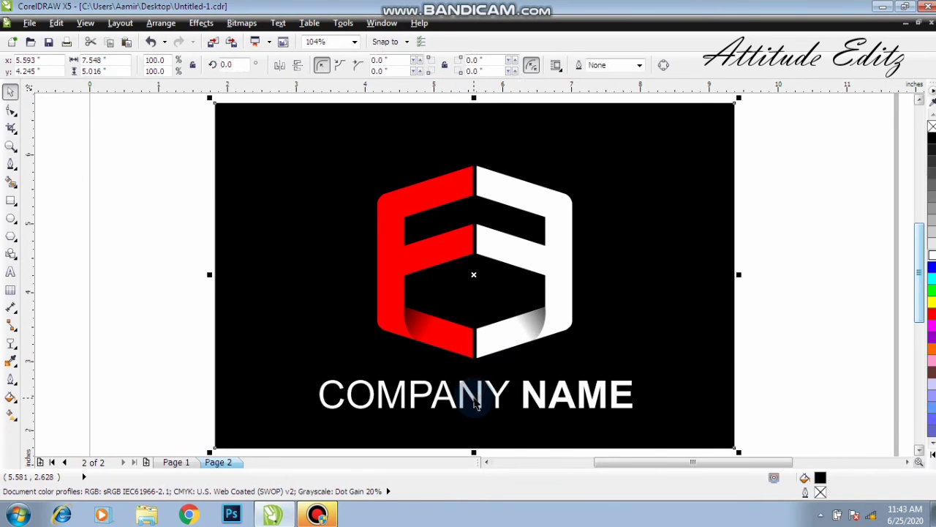
# Copy the logo group on its own.
pyautogui.keyDown('shift'); pyautogui.click(474, 342); pyautogui.keyUp('shift')
pyautogui.click(809, 324)
pyautogui.click(509, 254)
pyautogui.rightClick(507, 253)
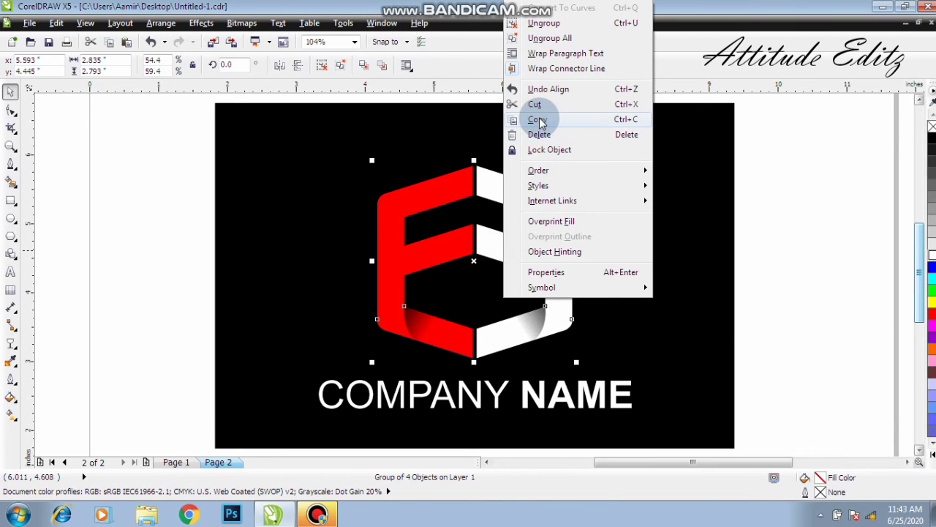
pyautogui.click(407, 264)
# Drop a vertically flipped copy of the logo directly below it and select that reflection.
pyautogui.click(470, 216)
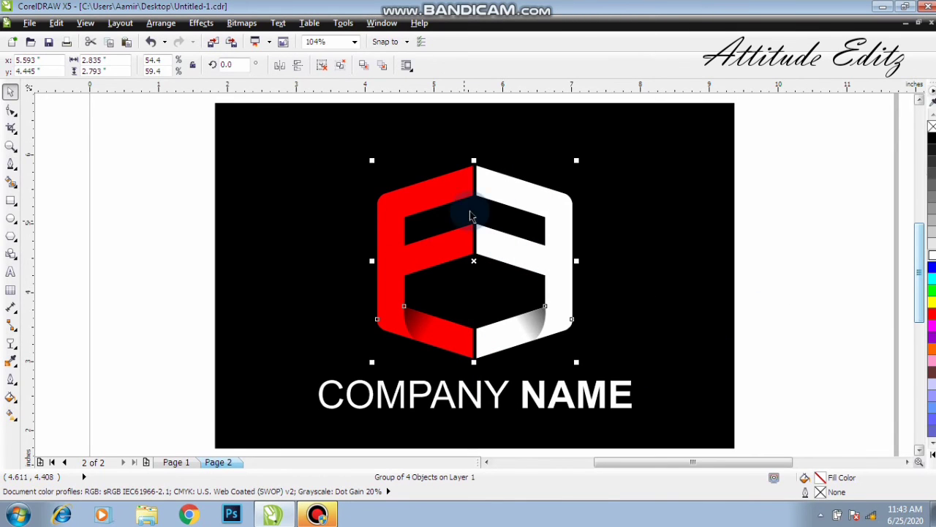
pyautogui.moveTo(473, 159); pyautogui.dragTo(500, 414)
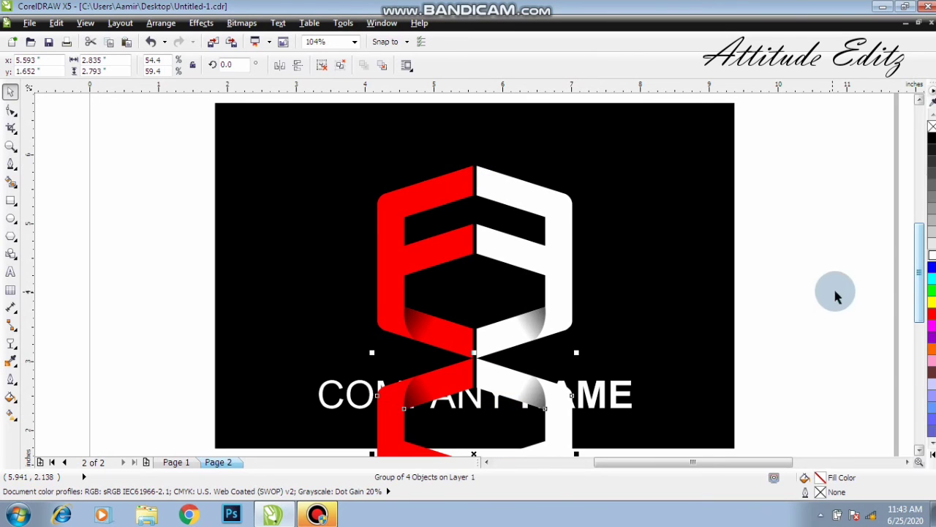
pyautogui.moveTo(920, 286); pyautogui.dragTo(920, 300)
pyautogui.click(825, 333)
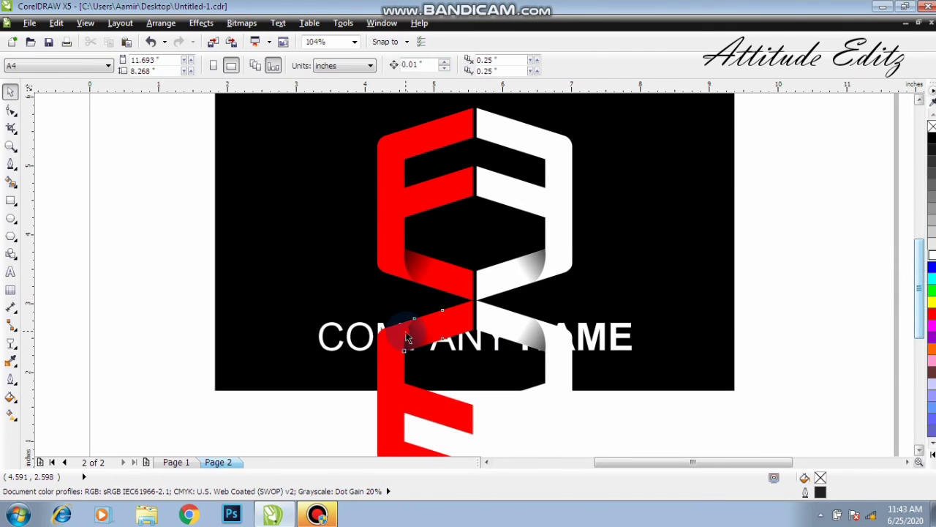
pyautogui.keyDown('ctrl'); pyautogui.click(536, 338); pyautogui.keyUp('ctrl')
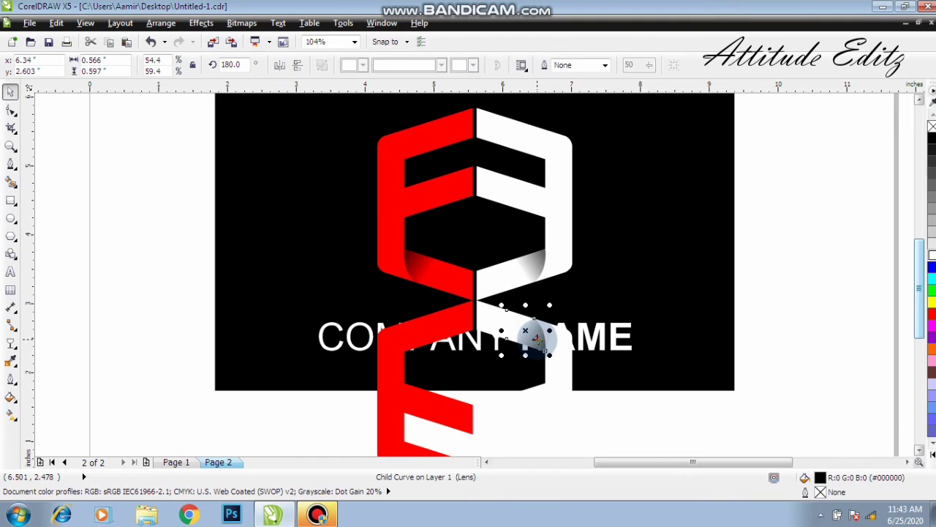
pyautogui.click(536, 338)
pyautogui.click(243, 24)
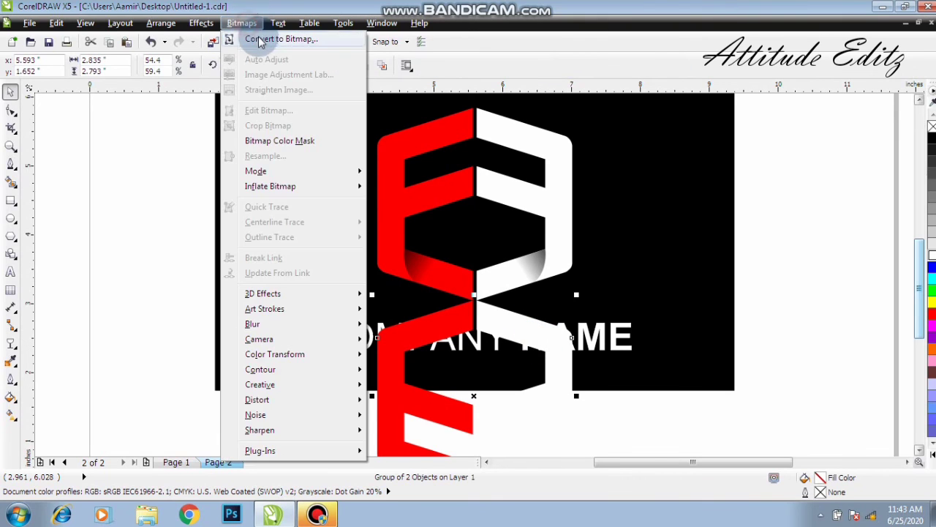
# Convert the reflected copy to a 300 dpi RGB Color (24-bit) bitmap.
pyautogui.click(281, 39)
pyautogui.click(488, 211)
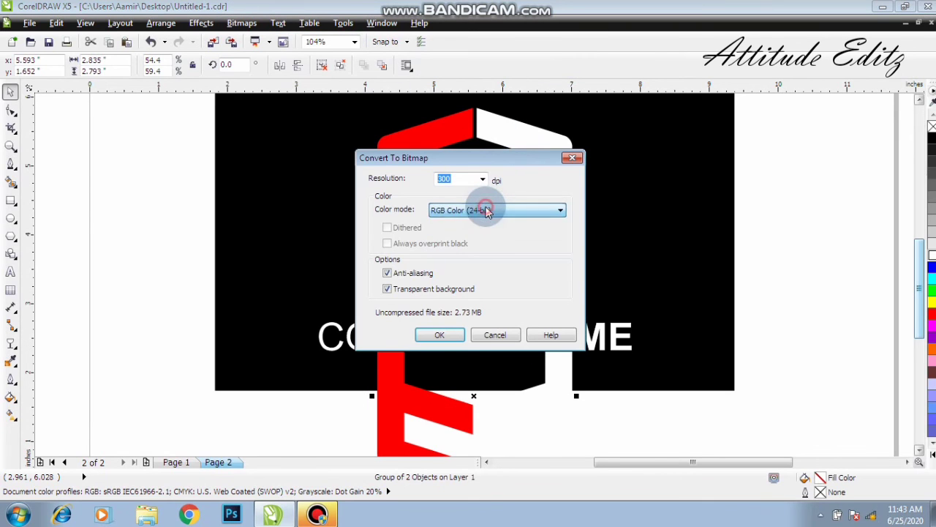
pyautogui.click(469, 250)
pyautogui.click(534, 215)
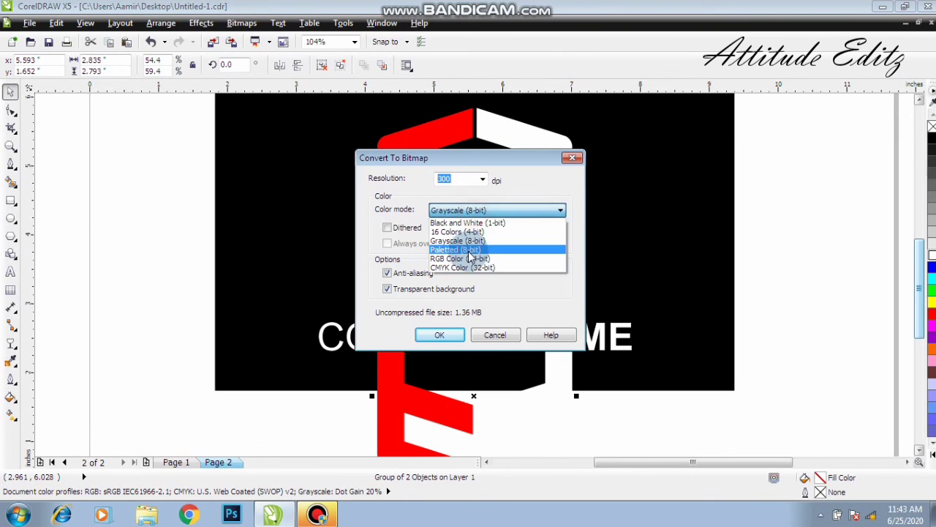
pyautogui.click(468, 259)
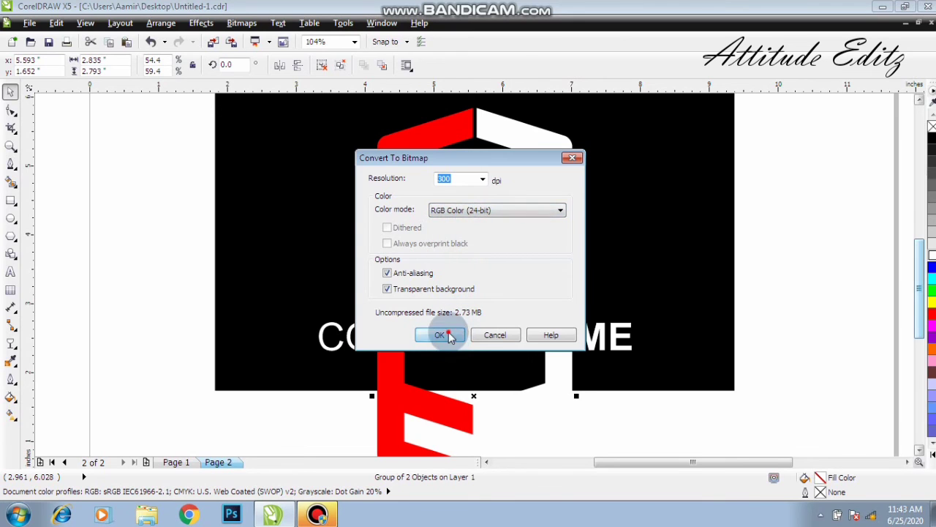
pyautogui.click(448, 334)
pyautogui.click(11, 346)
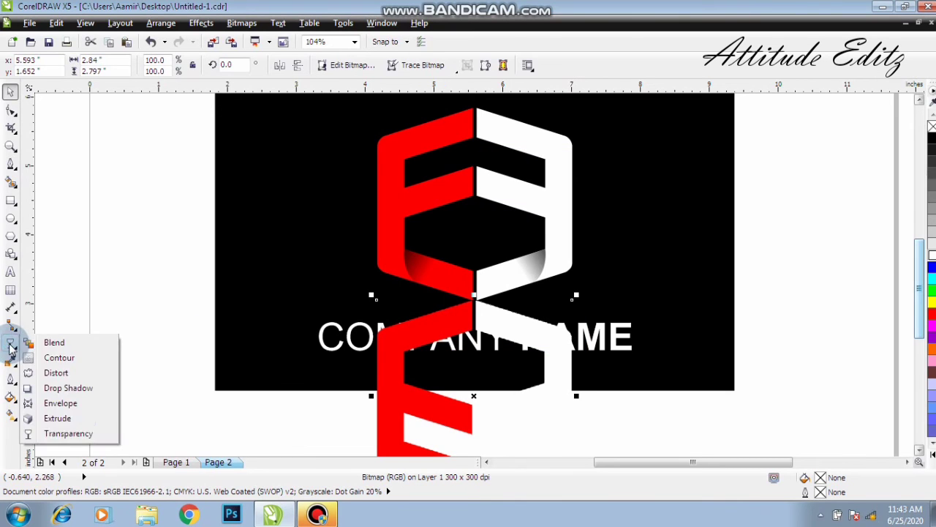
pyautogui.click(55, 432)
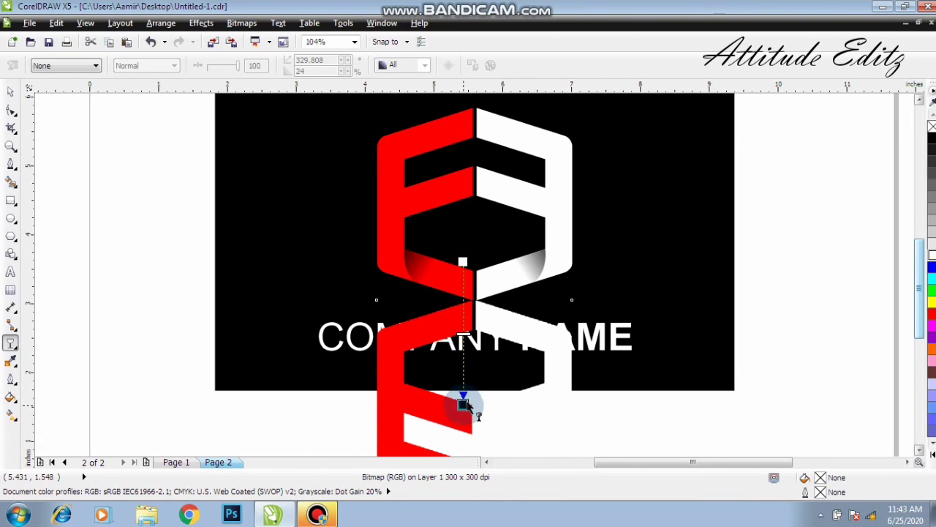
# Apply a linear transparency fading the reflection bitmap downward.
pyautogui.moveTo(464, 402); pyautogui.dragTo(463, 322)
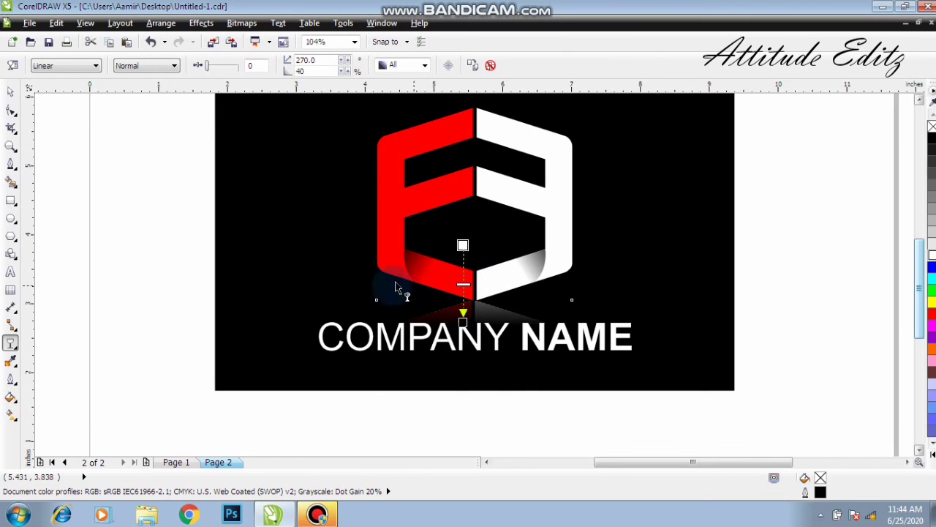
pyautogui.click(11, 101)
pyautogui.click(84, 334)
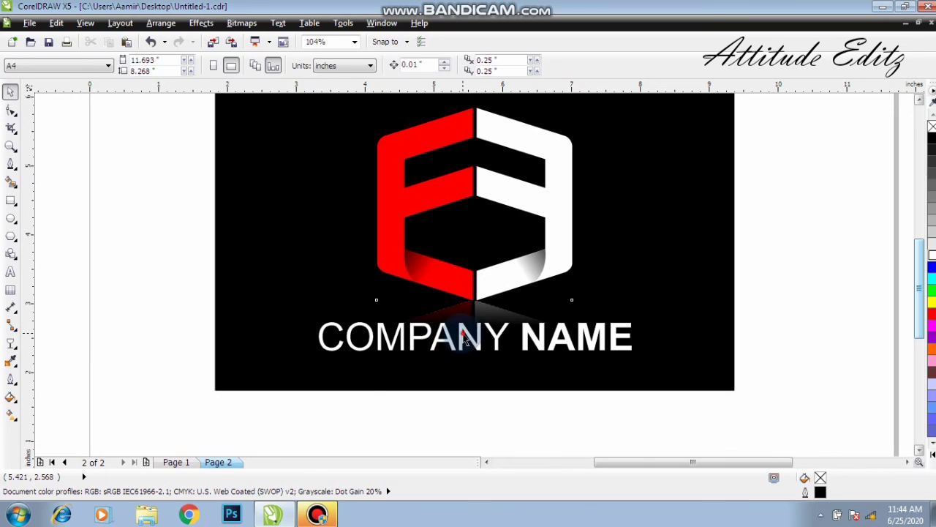
pyautogui.click(462, 331)
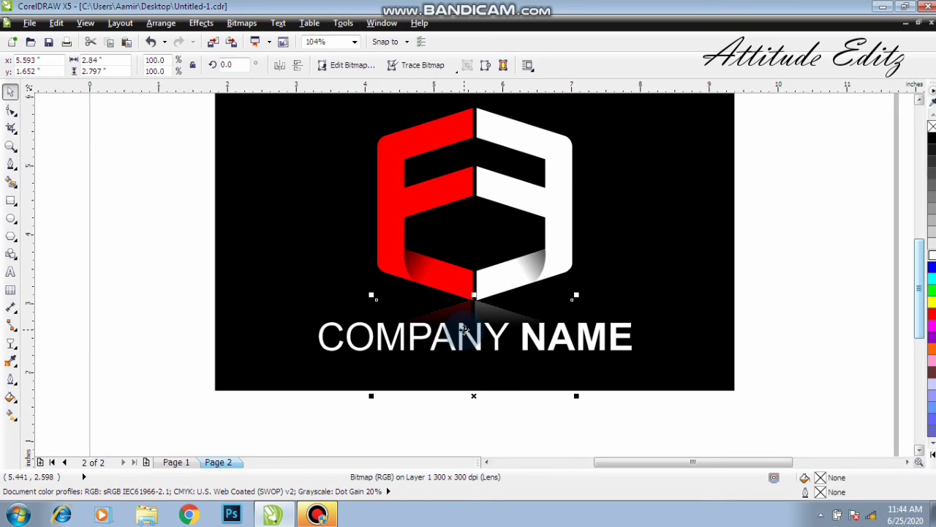
# Nudge COMPANY NAME slightly lower and deselect it.
pyautogui.click(604, 323)
pyautogui.moveTo(600, 331); pyautogui.dragTo(599, 339)
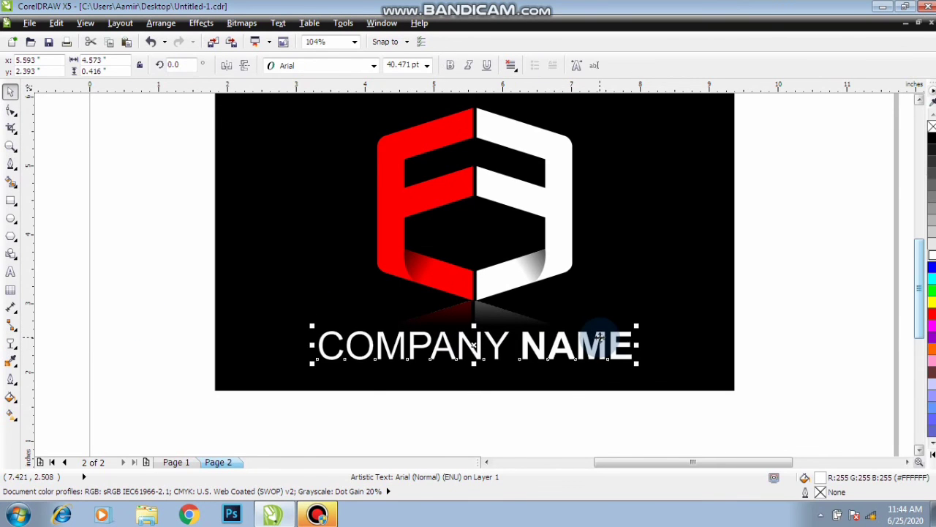
pyautogui.scroll(-1, 475, 296)
pyautogui.press('Escape')
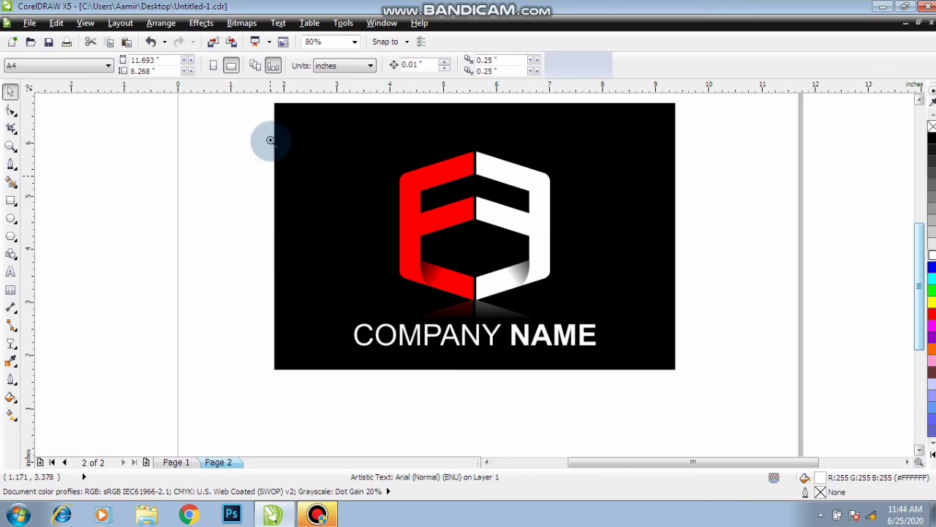
# Zoom to fit the whole page and show it in F9 full-screen preview.
pyautogui.press('z')
pyautogui.moveTo(268, 98)
pyautogui.mouseDown()
pyautogui.moveTo(345, 184)
pyautogui.moveTo(679, 371)
pyautogui.mouseUp()
pyautogui.press('F9')
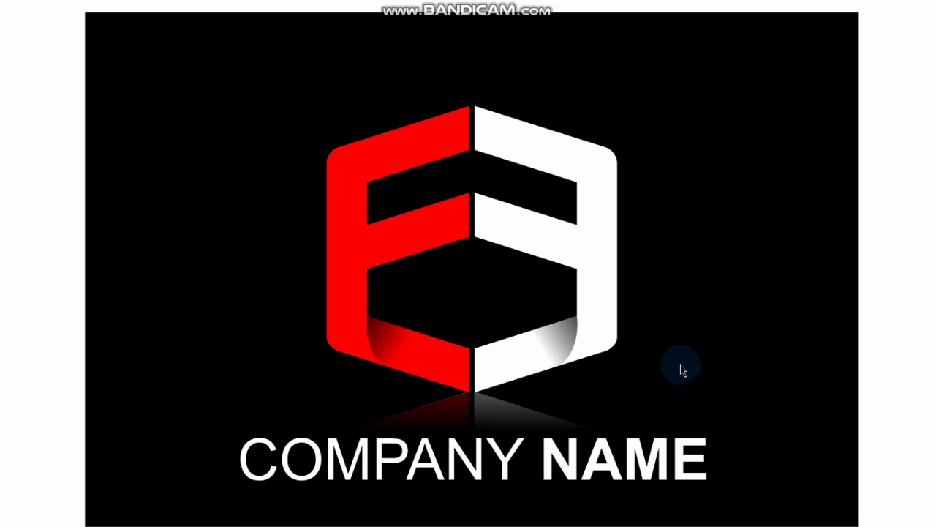